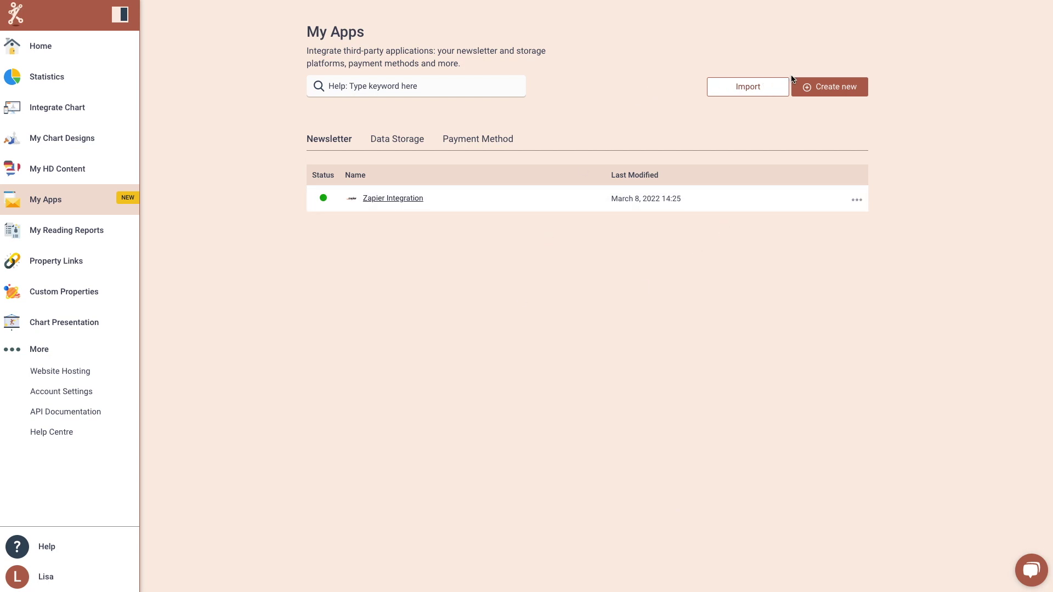
Step: Create a new app, pick Notion from the Data Storage options, and continue to its settings
left_click(841, 92)
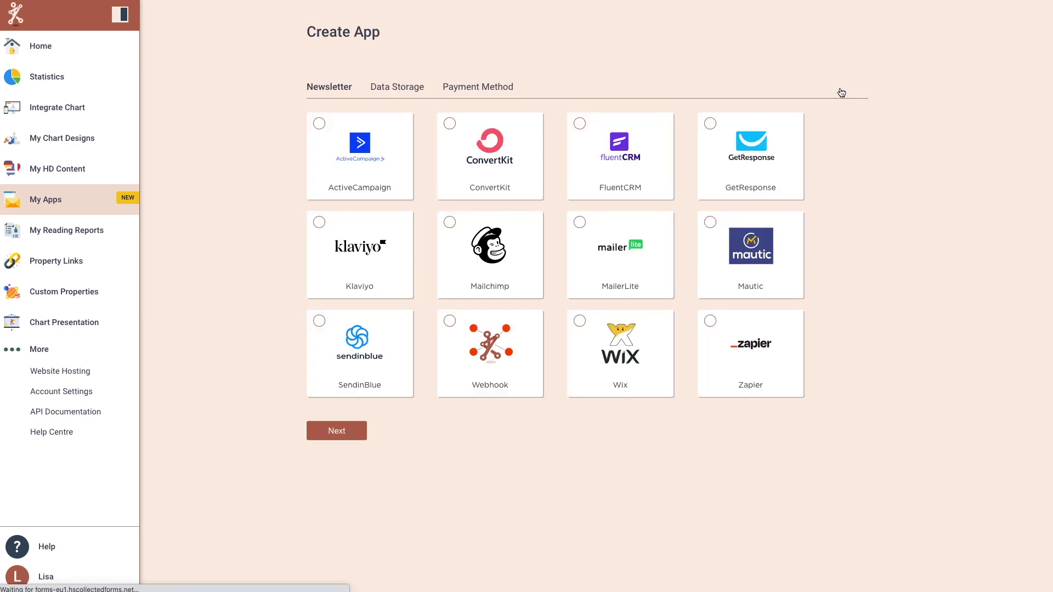
left_click(401, 90)
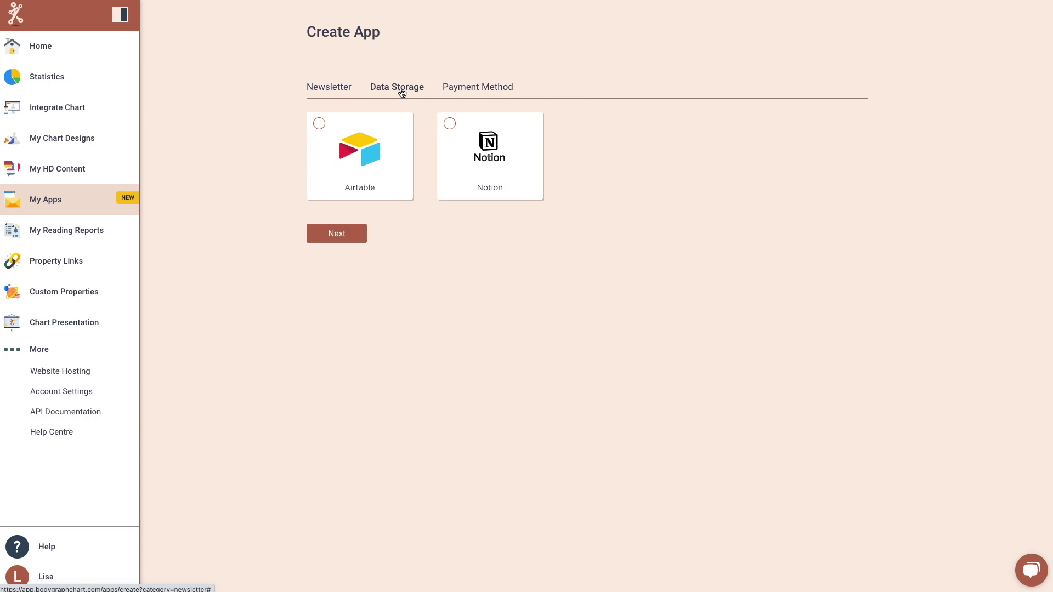
left_click(497, 174)
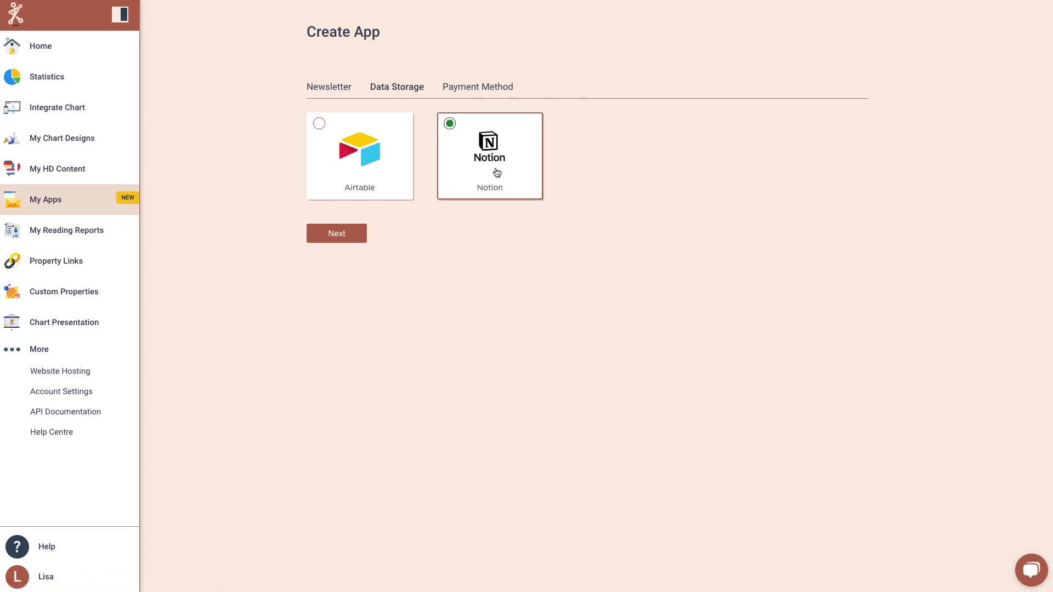
left_click(338, 236)
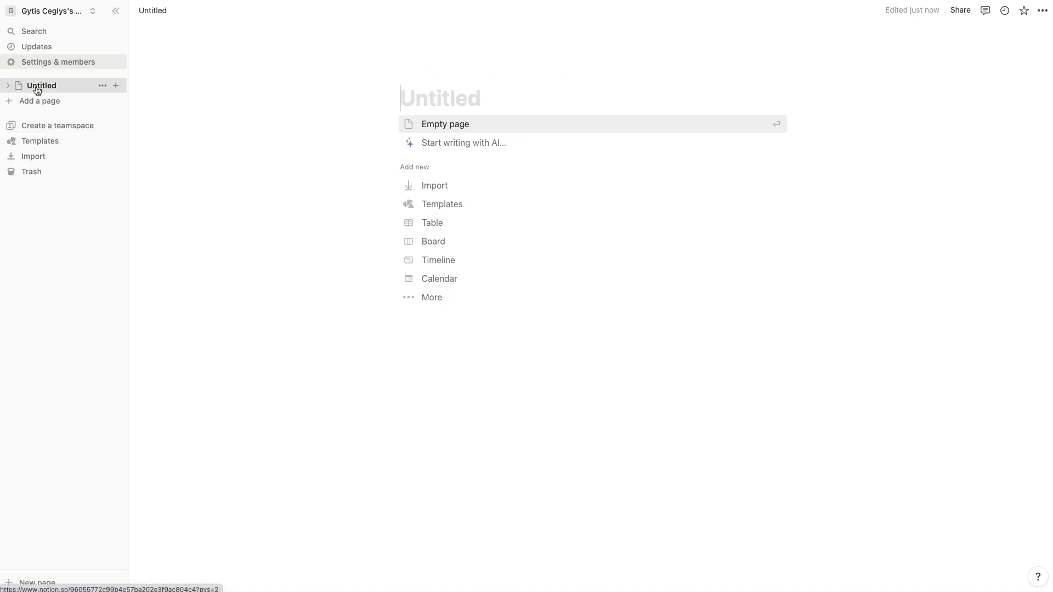
Step: Add a new Notion page titled 'Bodygraph Chart'
left_click(48, 101)
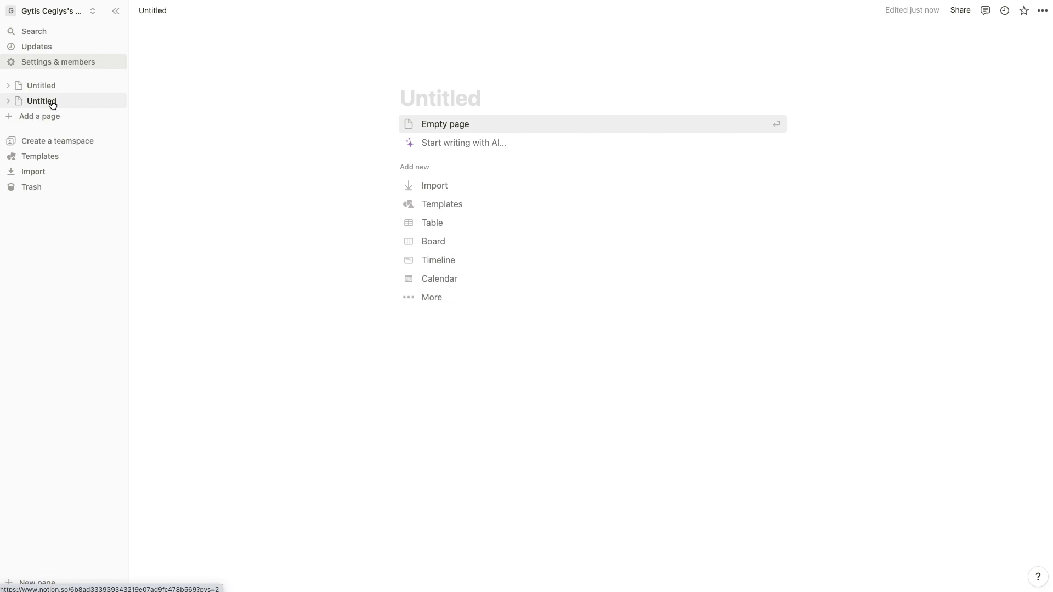
type("Bod")
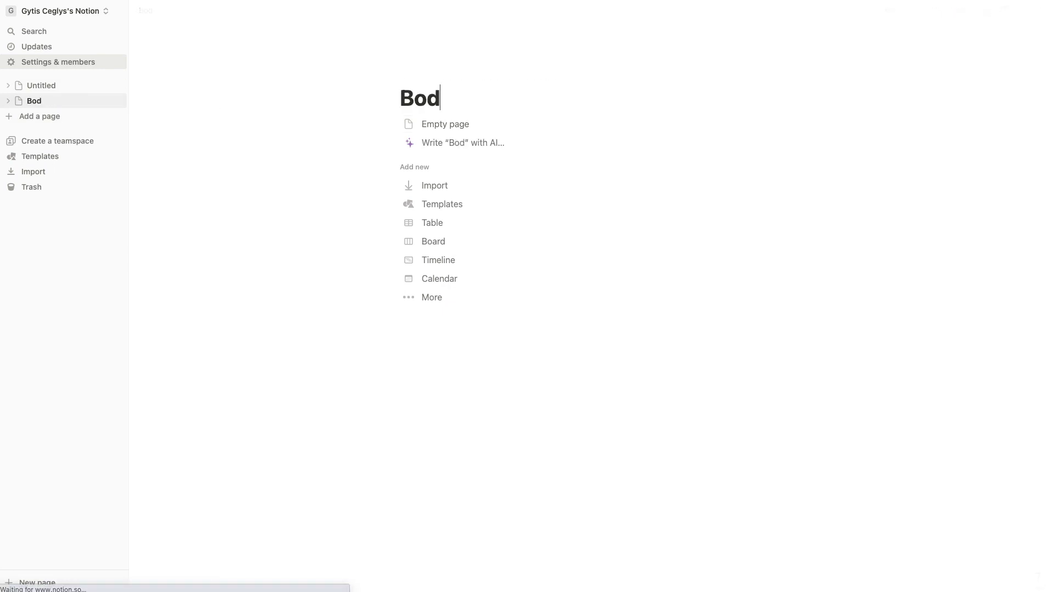
type("ygraph Chart")
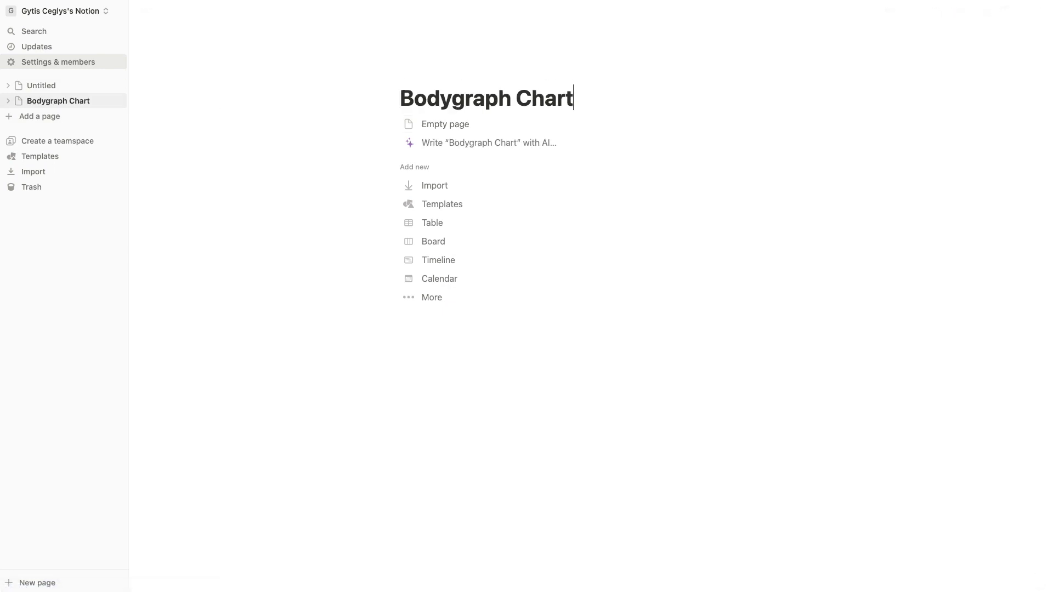
key("Return")
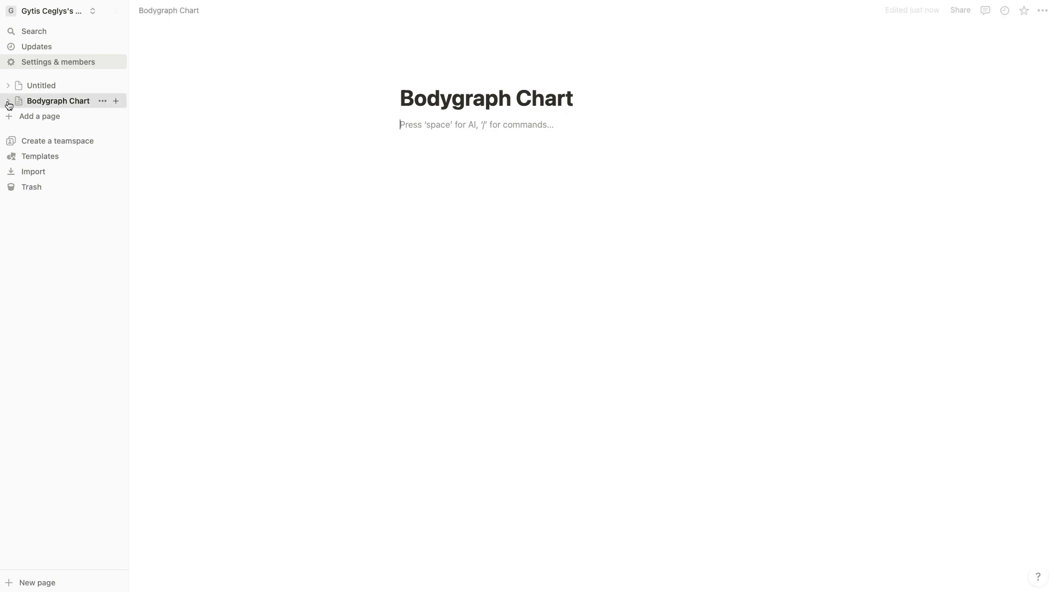
Step: Title the other untitled page 'Human Design List' and go back to Bodygraph Chart
left_click(65, 89)
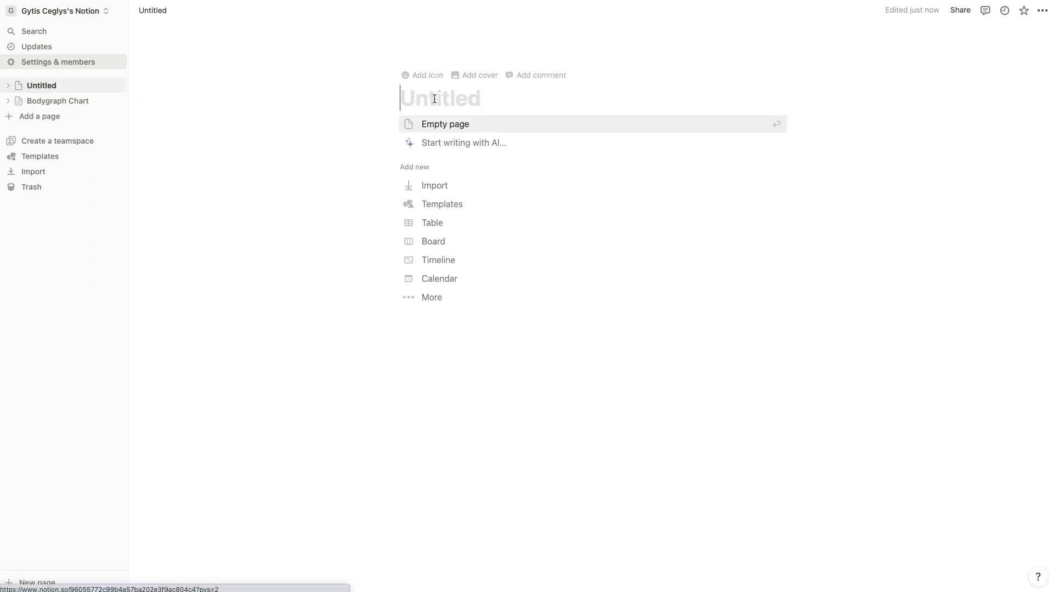
type("Human Design List")
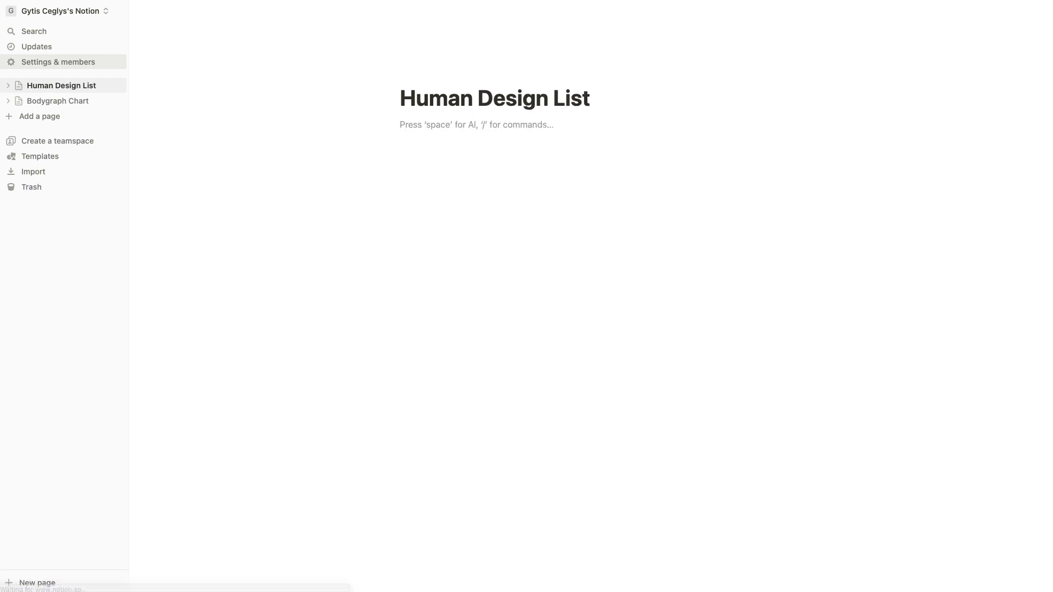
left_click(68, 102)
Step: From the Bodygraph Chart page's ••• menu, go via Add connections to Manage connections
left_click(73, 86)
left_click(68, 102)
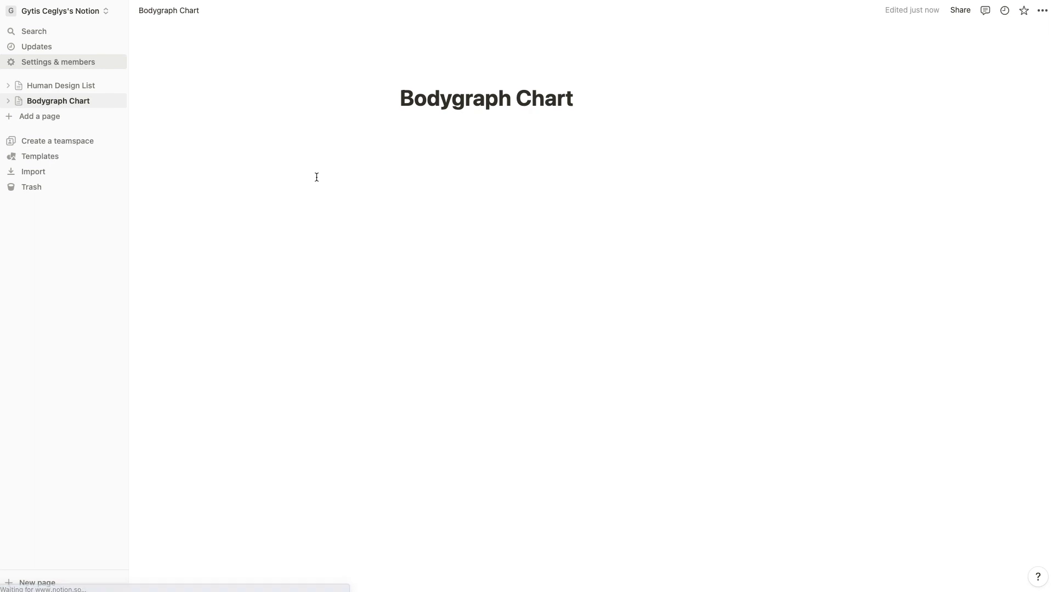
left_click(1042, 11)
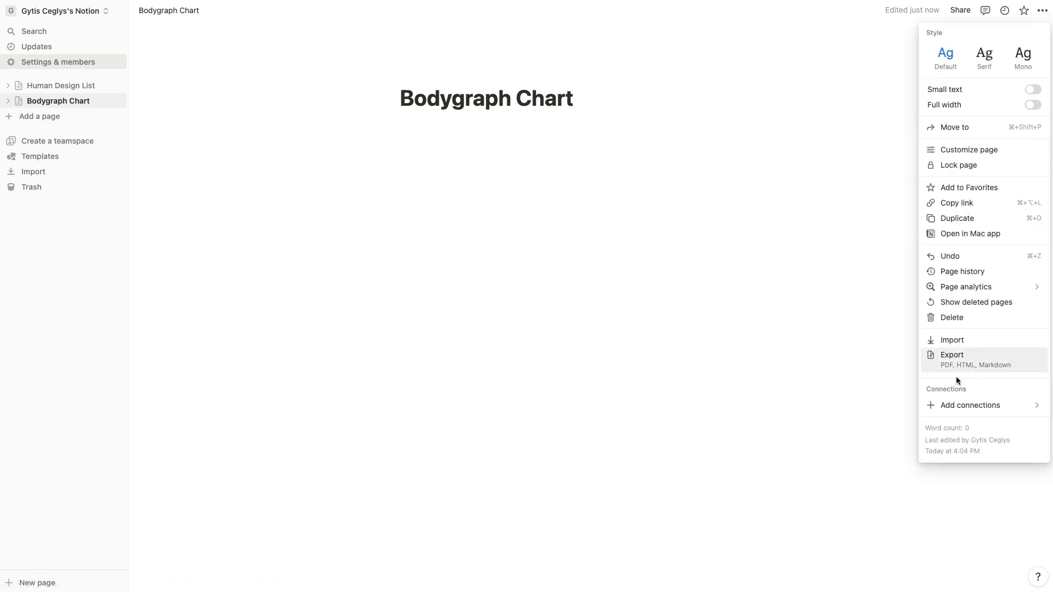
mouse_move(956, 413)
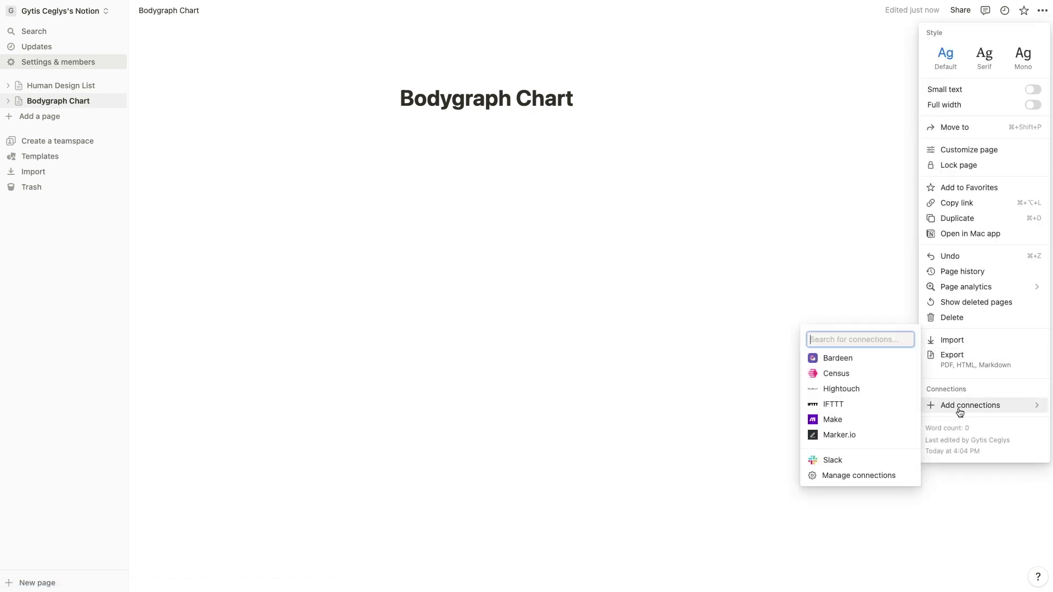
left_click(870, 477)
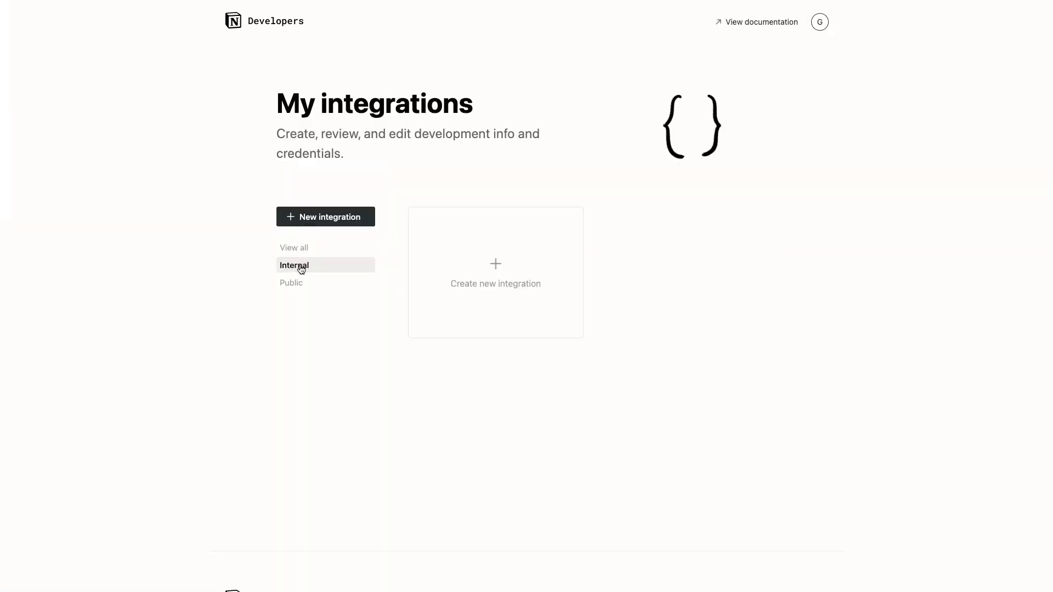
Step: Submit a new internal integration named 'Bodygraph Chart' and copy its secret token
left_click(495, 264)
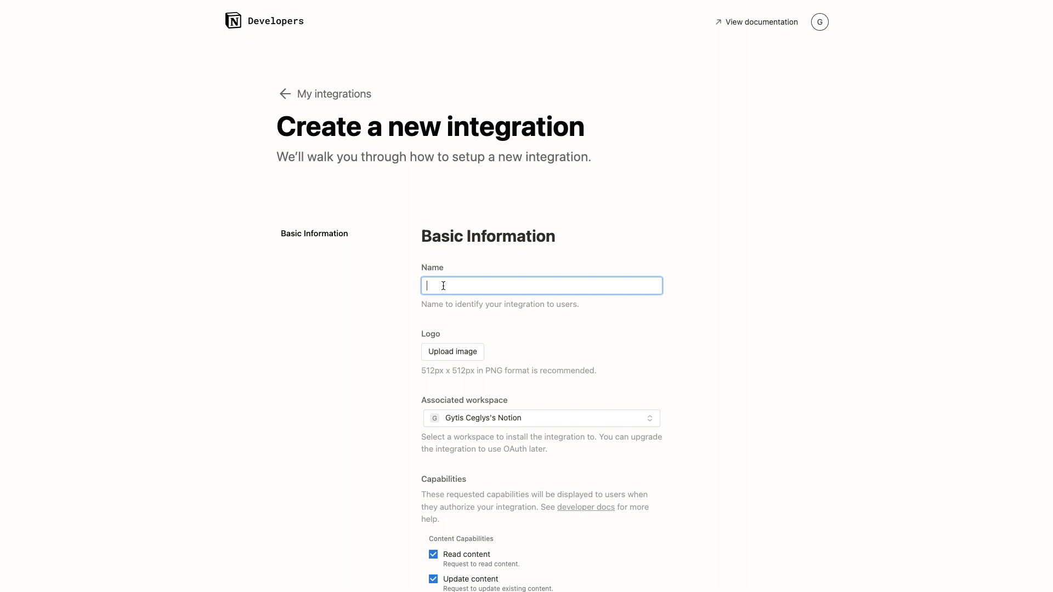
type("Bodygraph Chart")
scroll(522, 336, "down", 10)
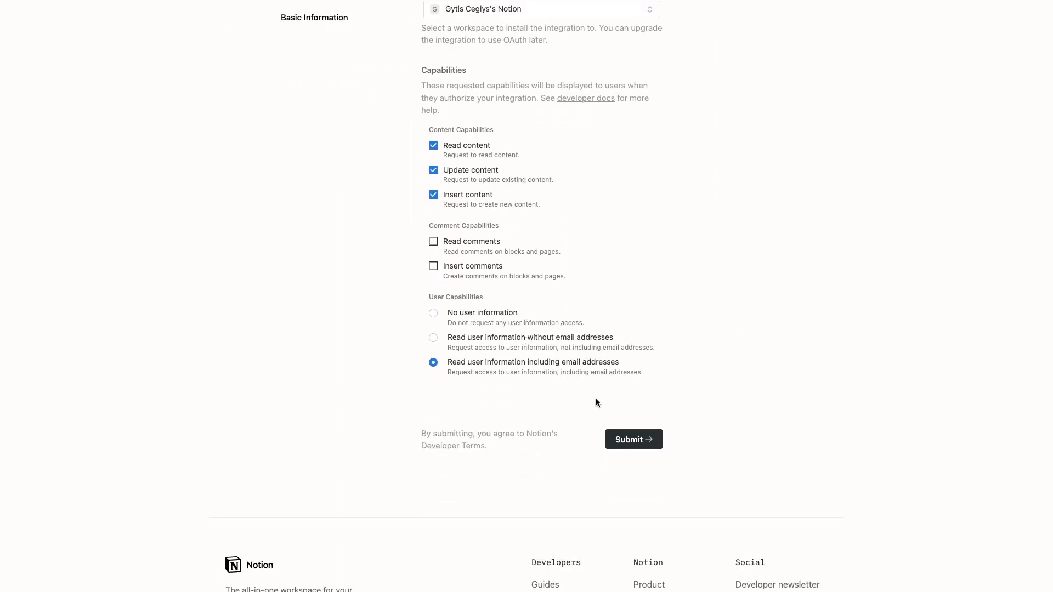
scroll(597, 400, "down", 2)
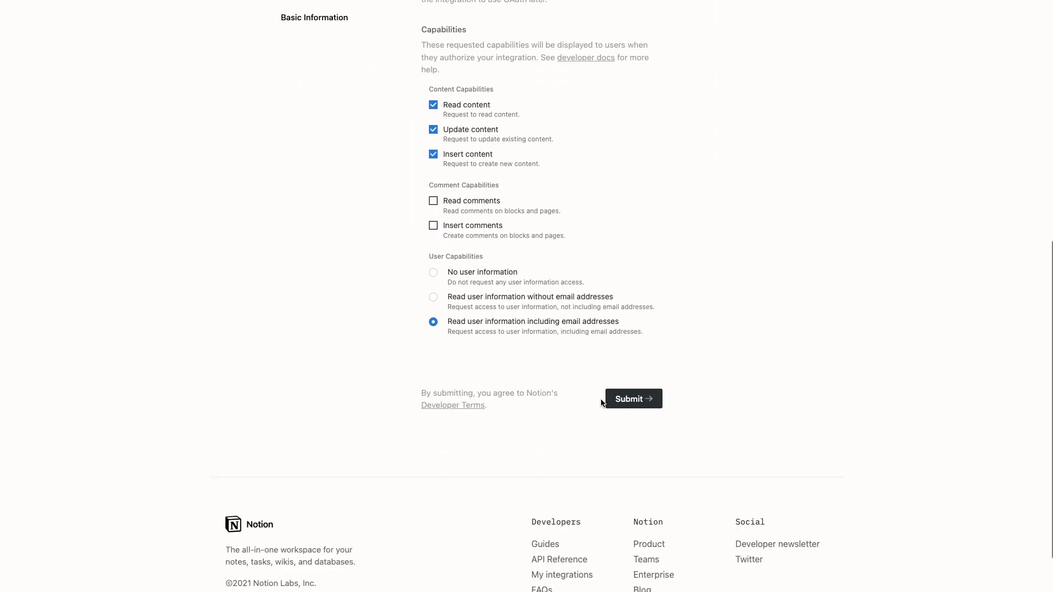
left_click(629, 405)
left_click(643, 286)
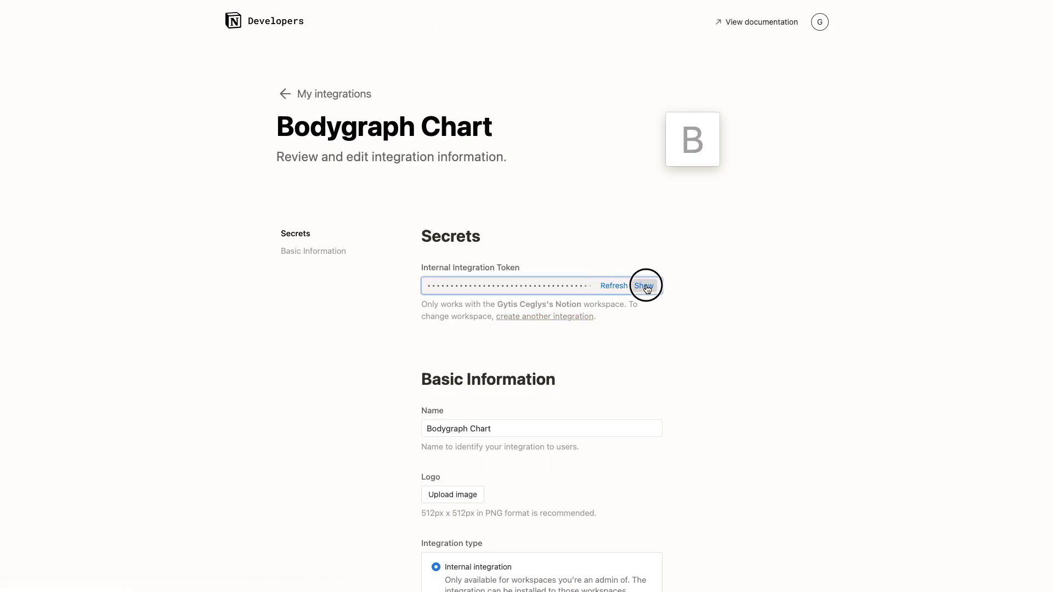
left_click(644, 285)
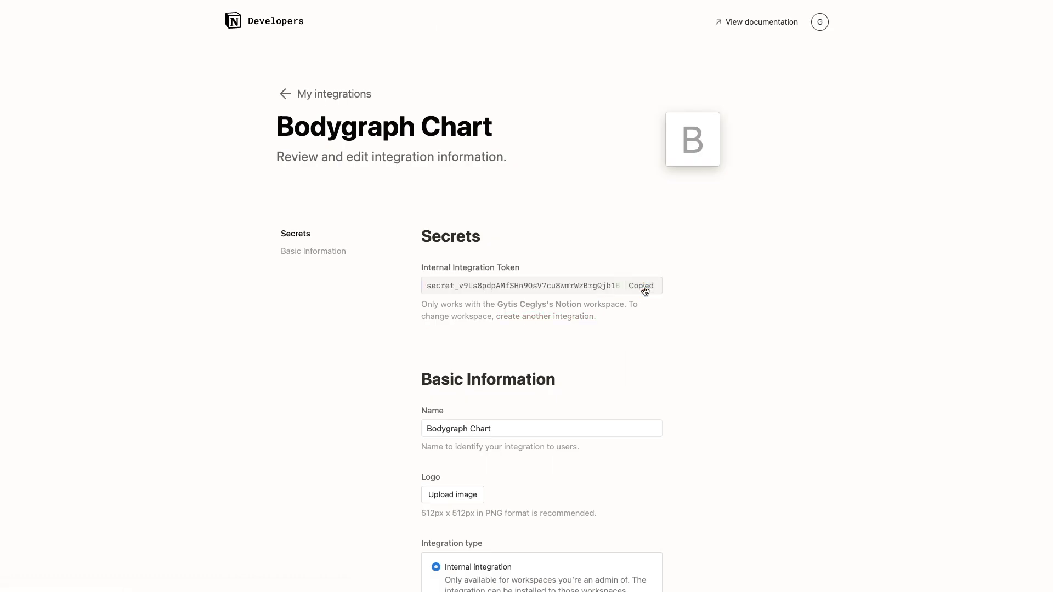
Step: Name the Notion app 'Notion Bodygraph Chart', paste the token as API Key, and save
left_click(471, 1)
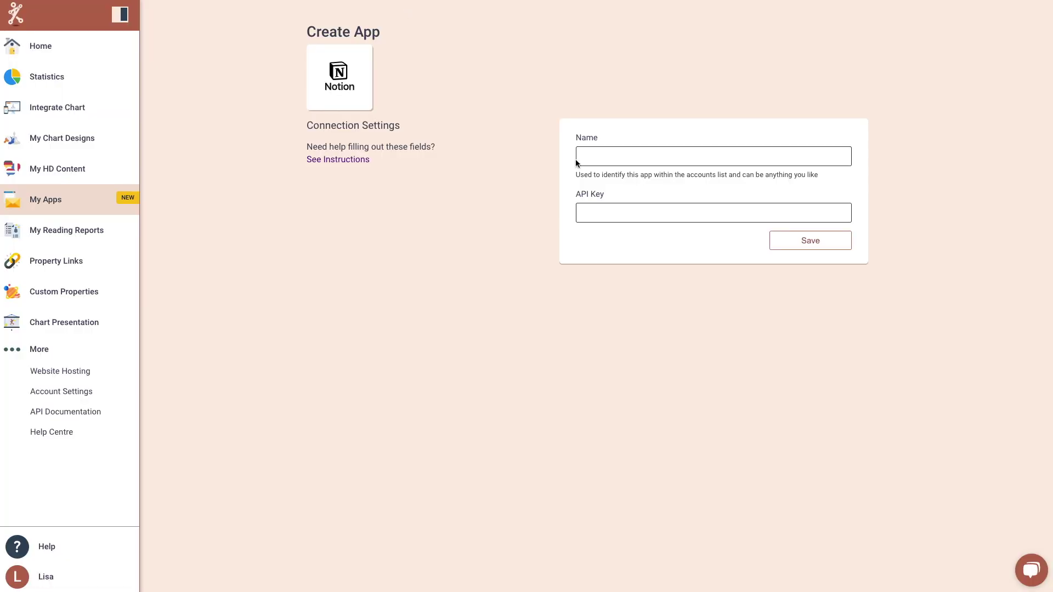
left_click(598, 206)
key("ctrl+v")
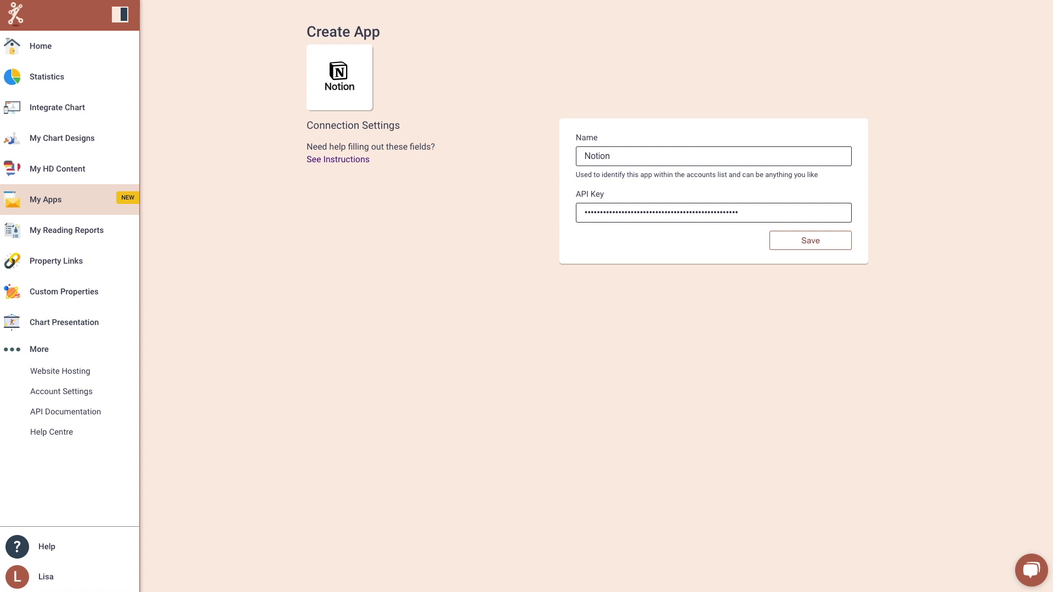
type("Bpd")
key("BackSpace")
key("BackSpace")
key("BackSpace")
key("BackSpace")
type("odygraph Chart")
left_click(829, 246)
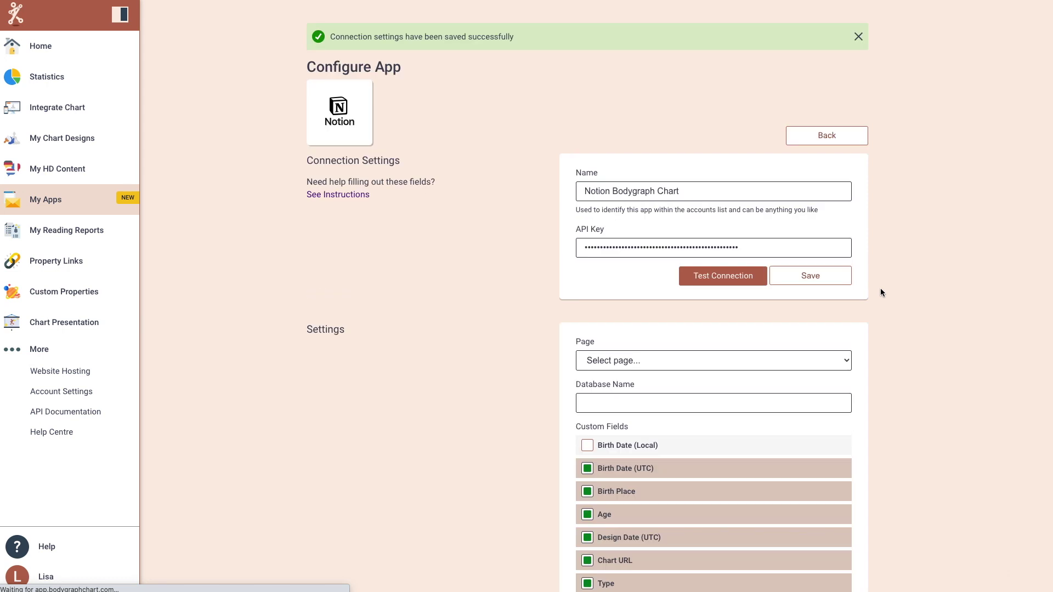
left_click(858, 36)
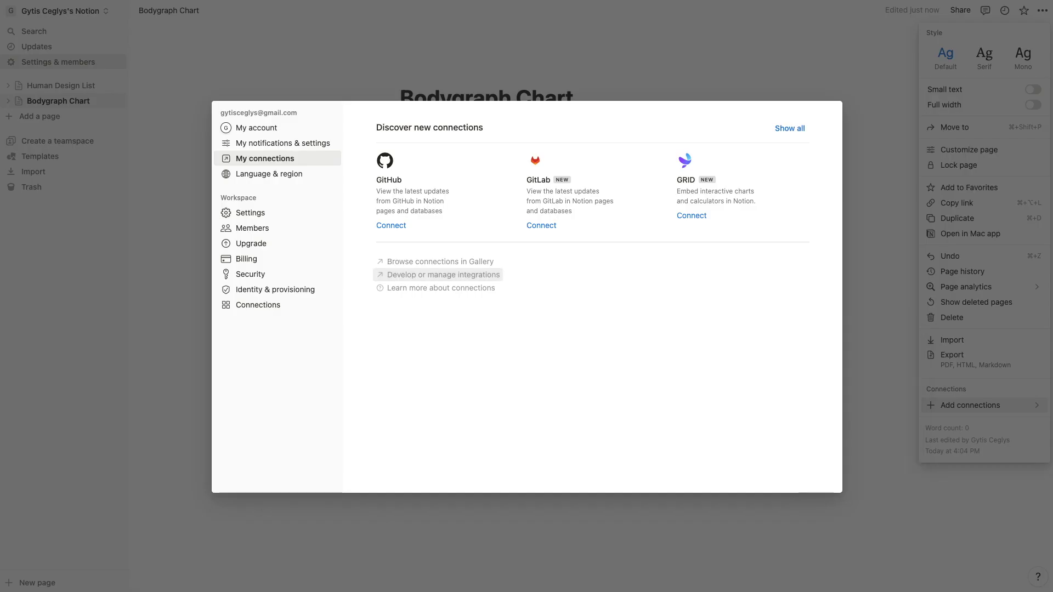
Step: Search the Bodygraph Chart page's available connections for 'Bodyg' without finding it
left_click(803, 87)
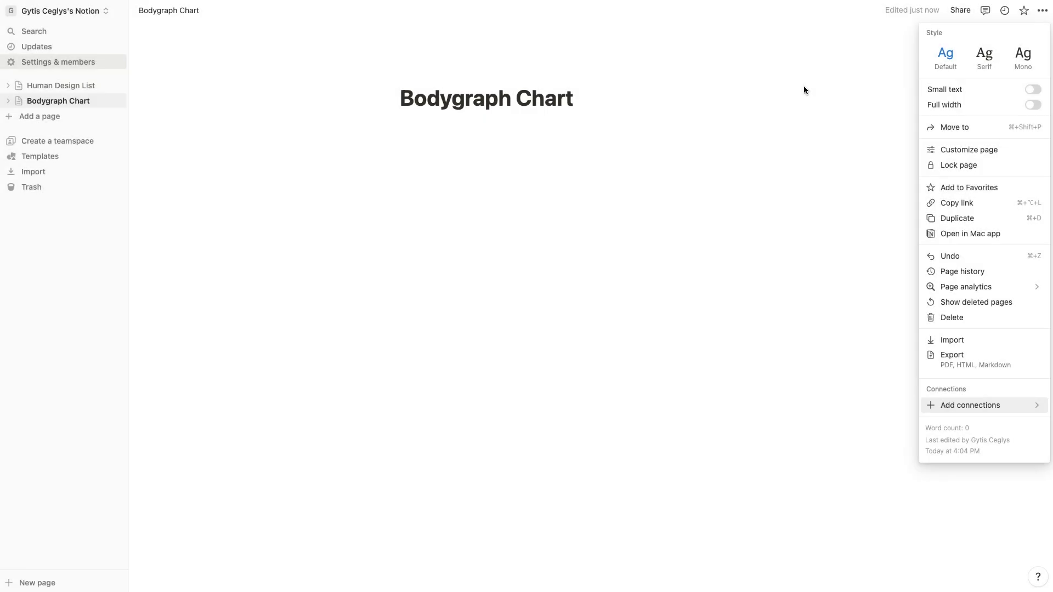
left_click(805, 93)
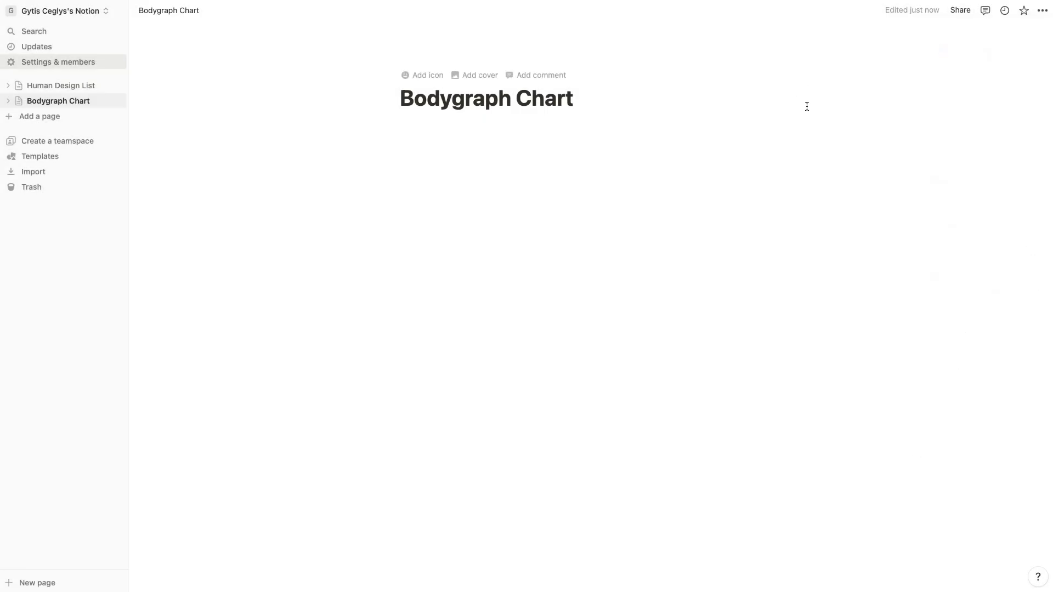
left_click(1038, 12)
mouse_move(1012, 413)
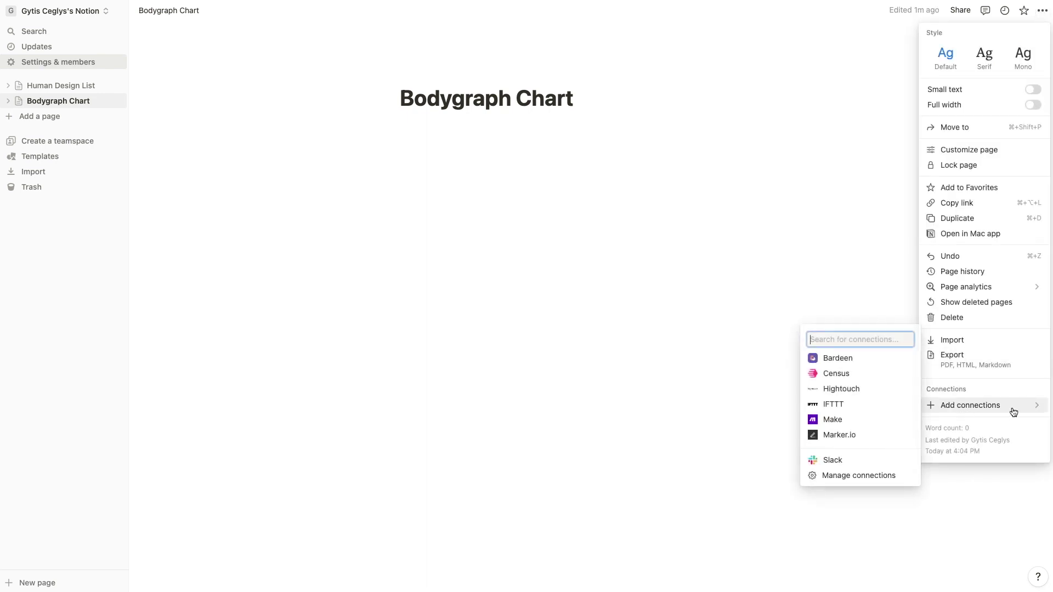
left_click(836, 342)
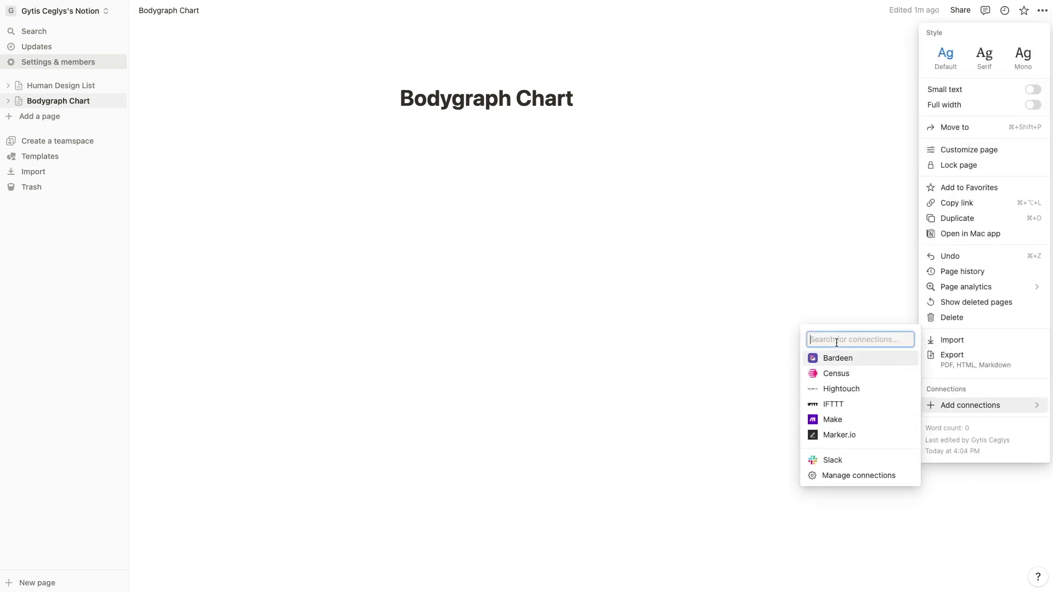
type("no")
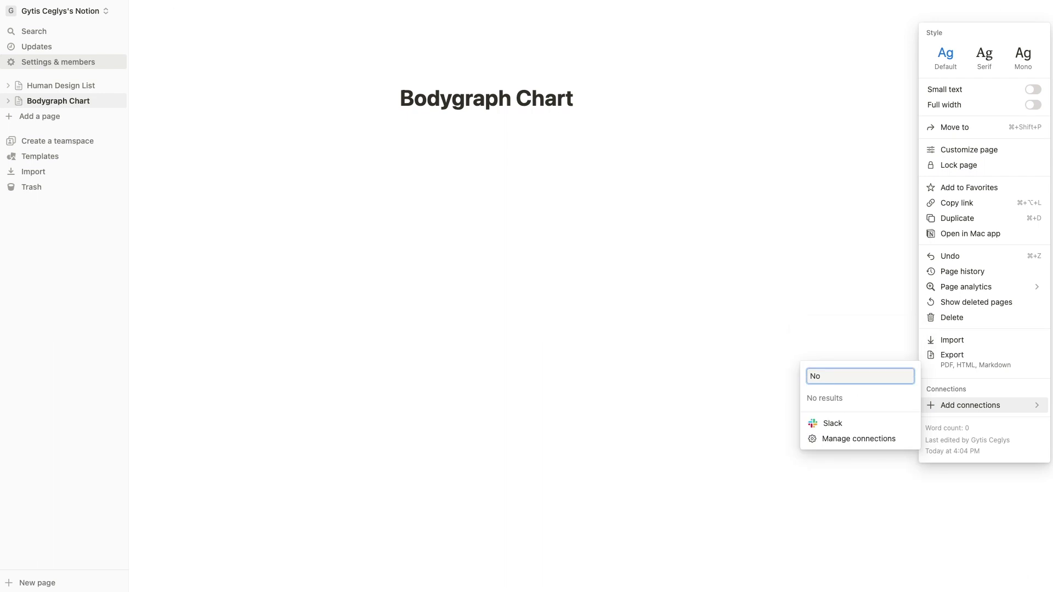
key("BackSpace")
key("BackSpace")
type("Bodyg")
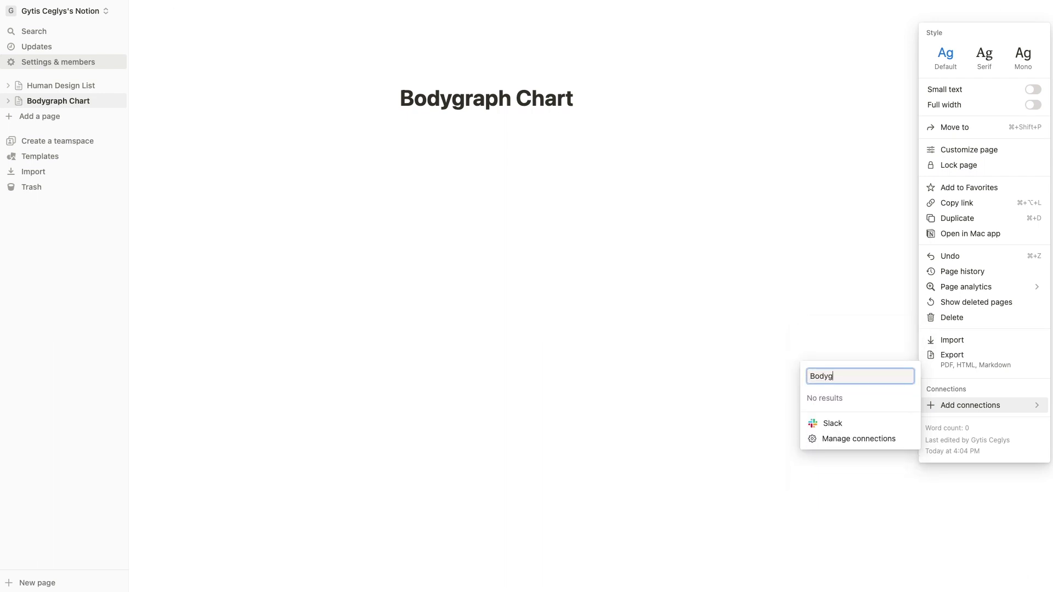
left_click(837, 305)
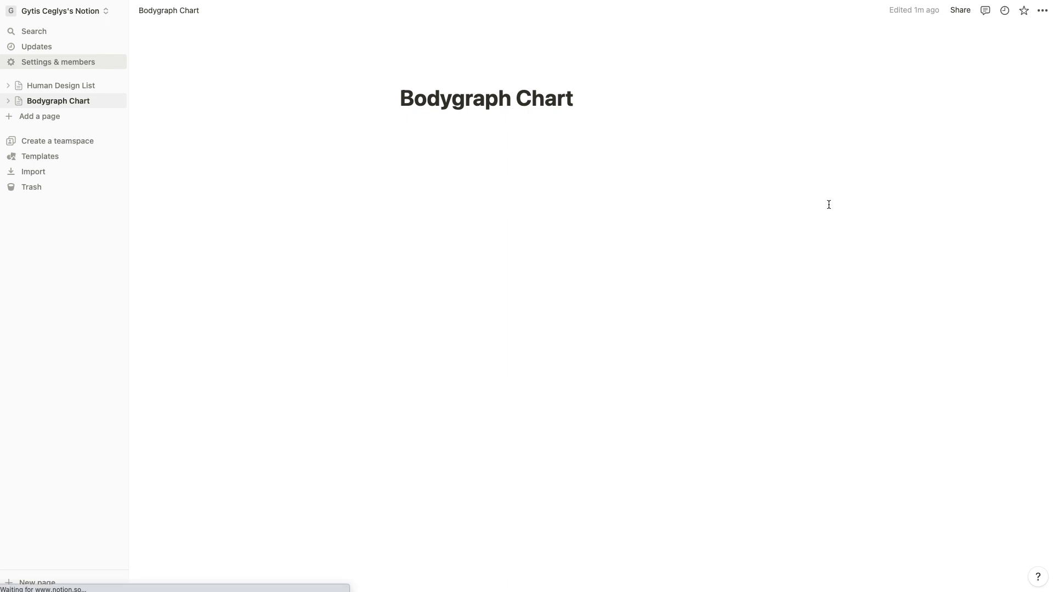
Step: Connect the Bodygraph Chart integration to the Bodygraph Chart page and confirm access
left_click(1041, 11)
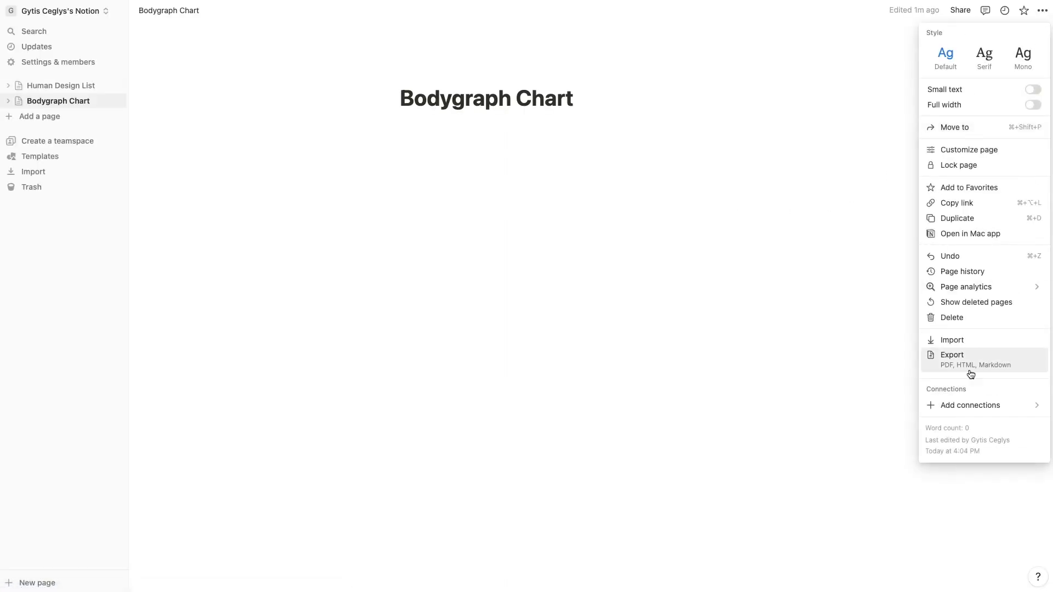
mouse_move(959, 405)
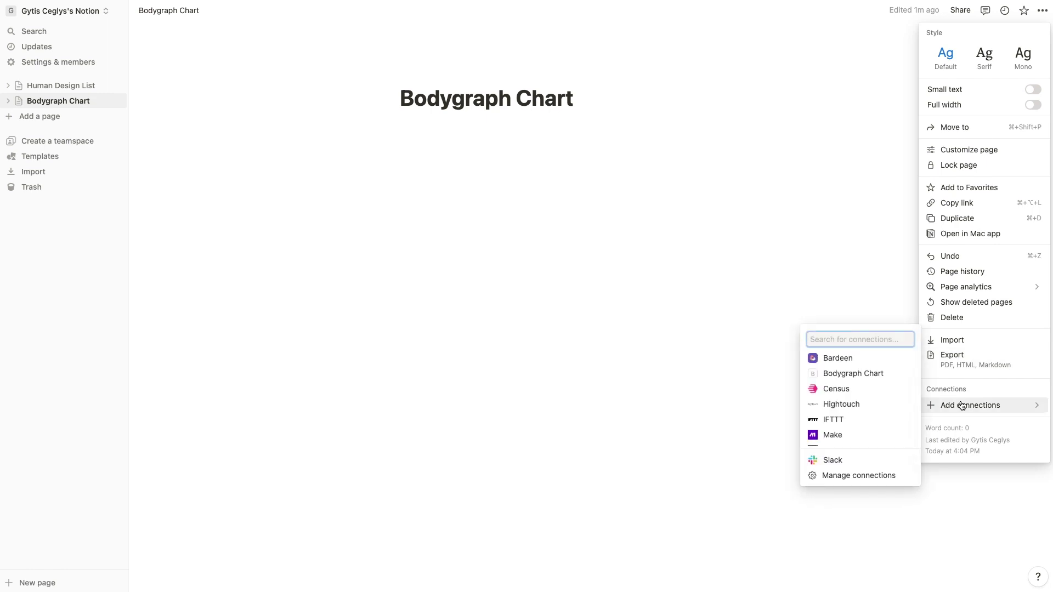
left_click(853, 375)
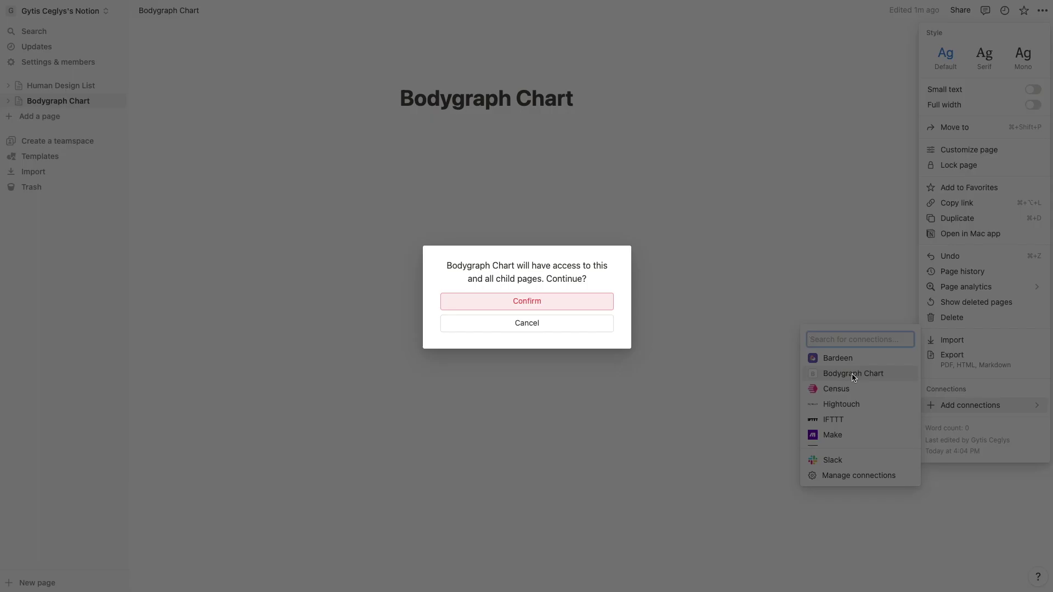
left_click(528, 301)
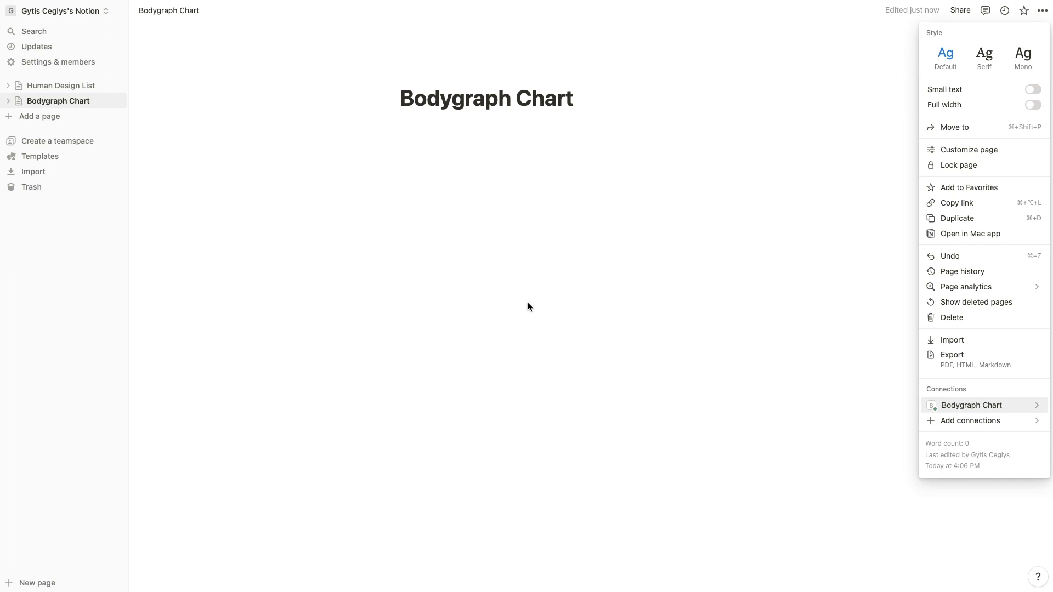
left_click(529, 302)
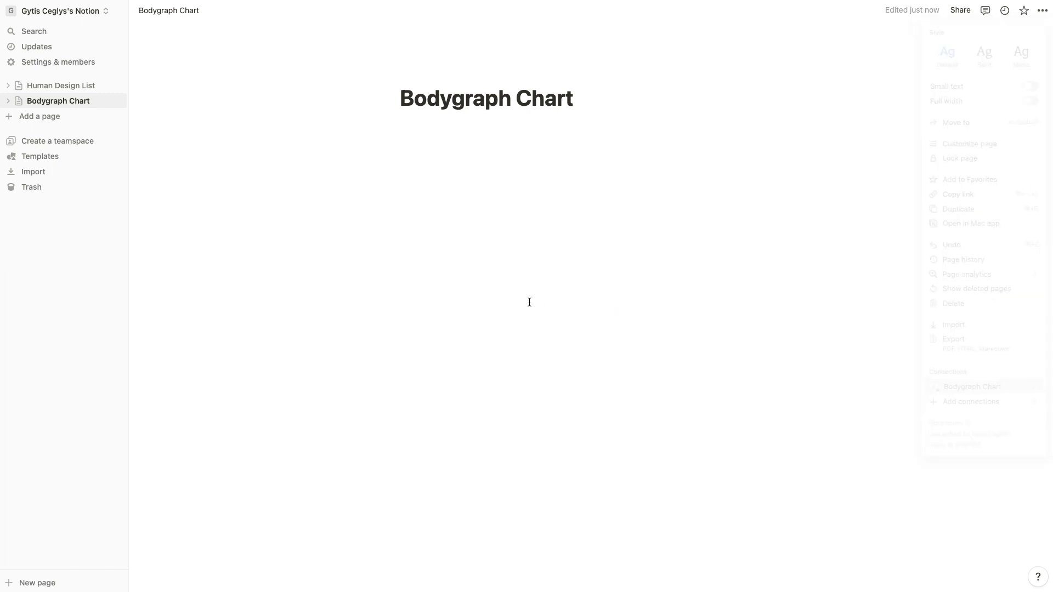
Step: Connect the Bodygraph Chart integration to the Human Design List page and confirm
left_click(55, 86)
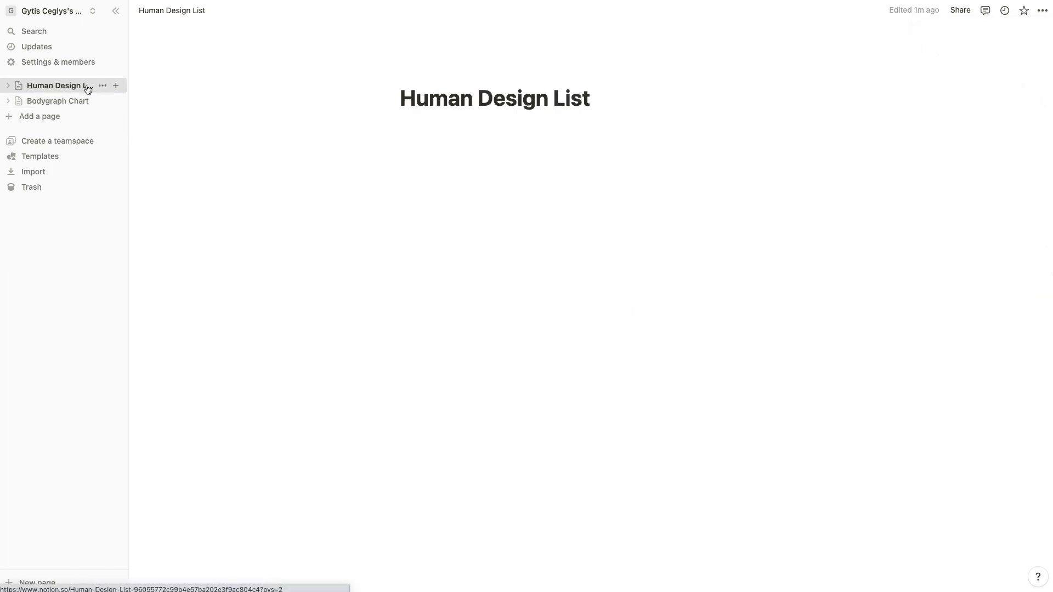
left_click(1041, 10)
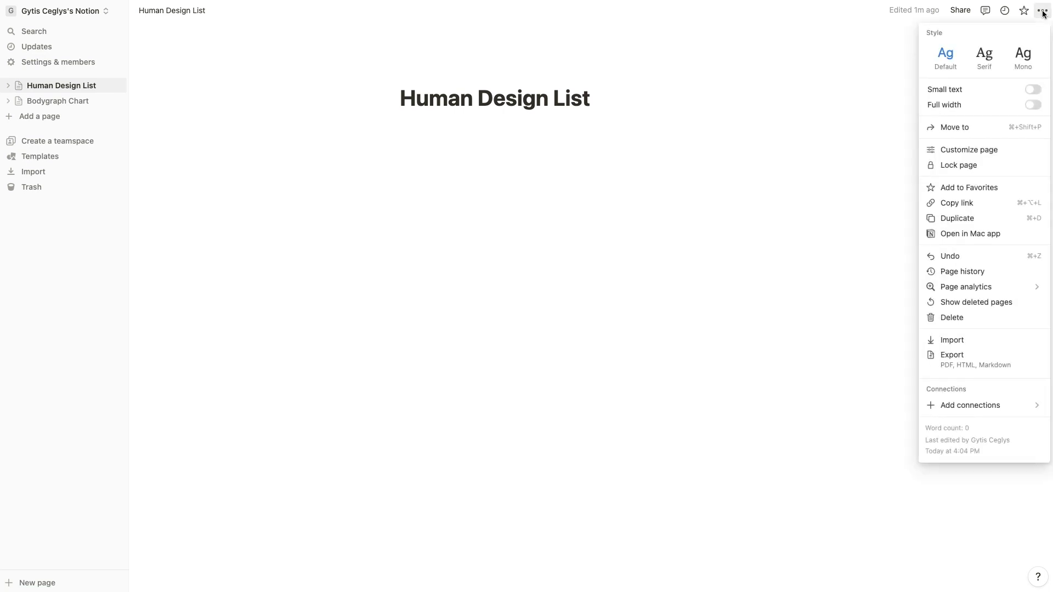
mouse_move(968, 405)
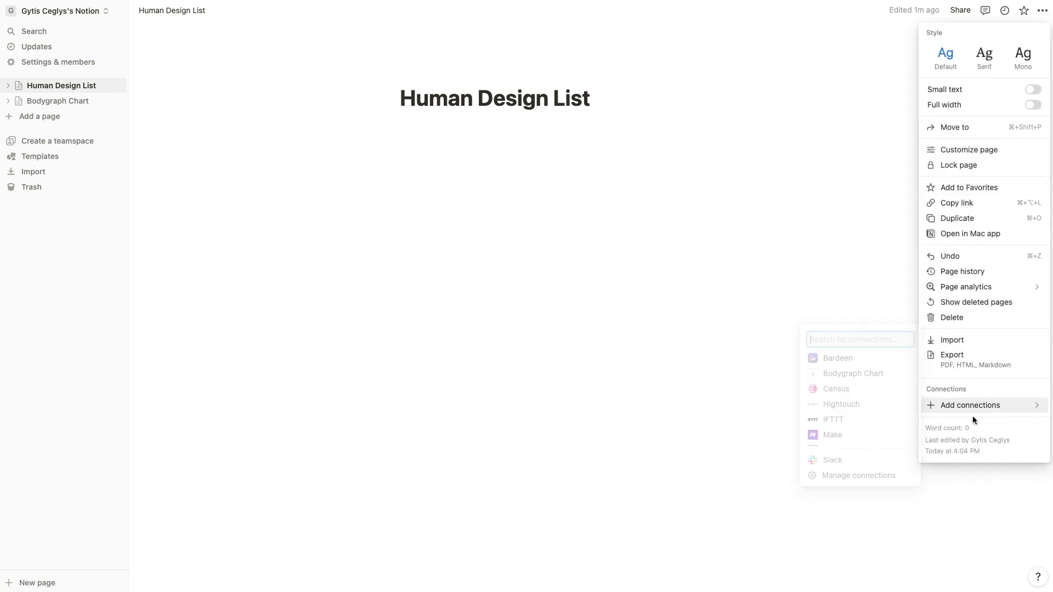
left_click(873, 375)
left_click(559, 300)
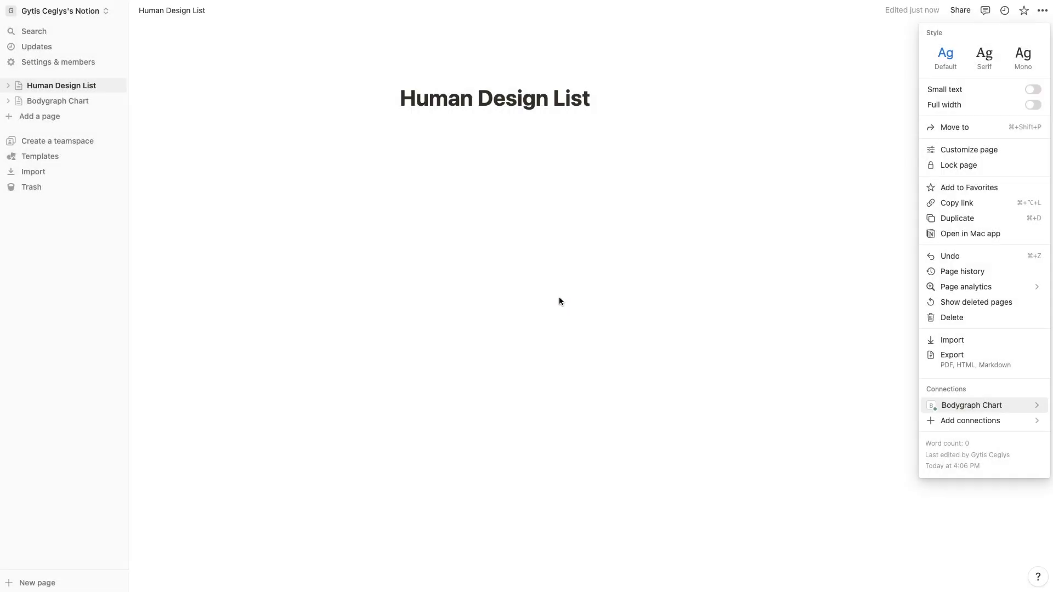
left_click(559, 298)
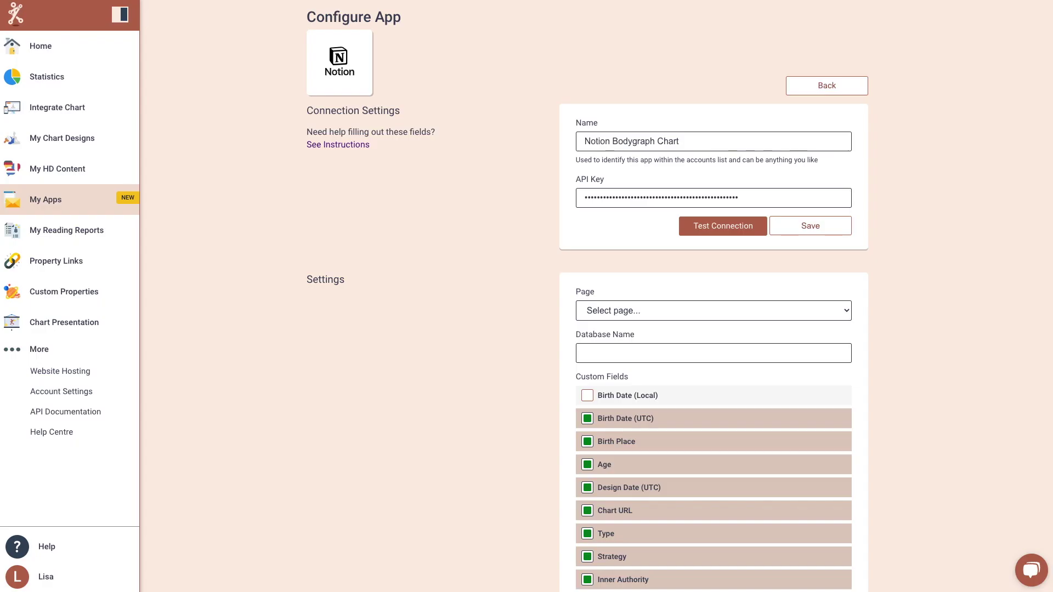
Step: Test the Notion connection and dismiss the success message
left_click(719, 237)
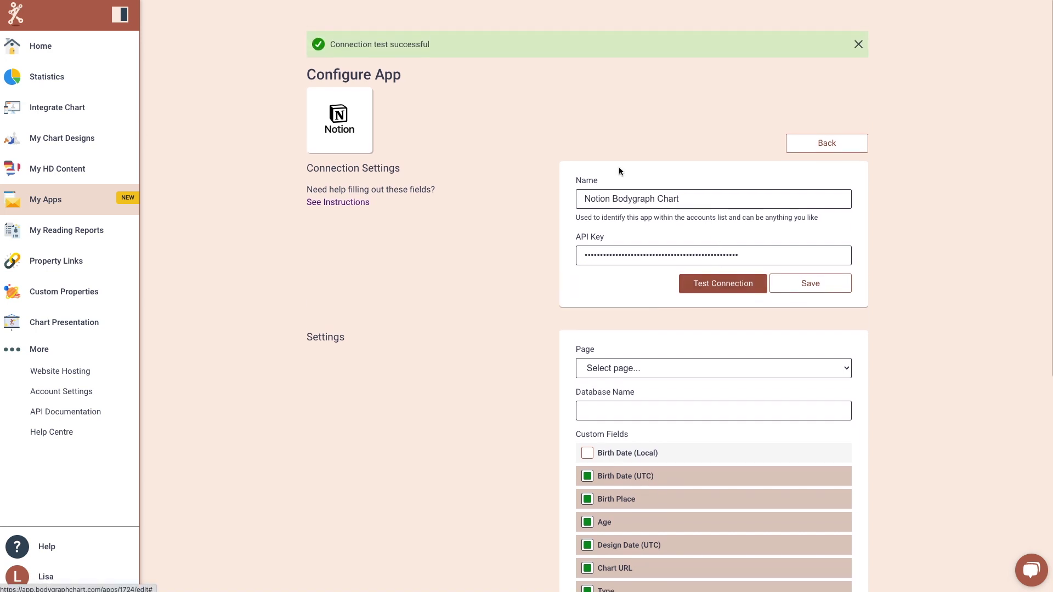
left_click_drag(338, 36, 440, 40)
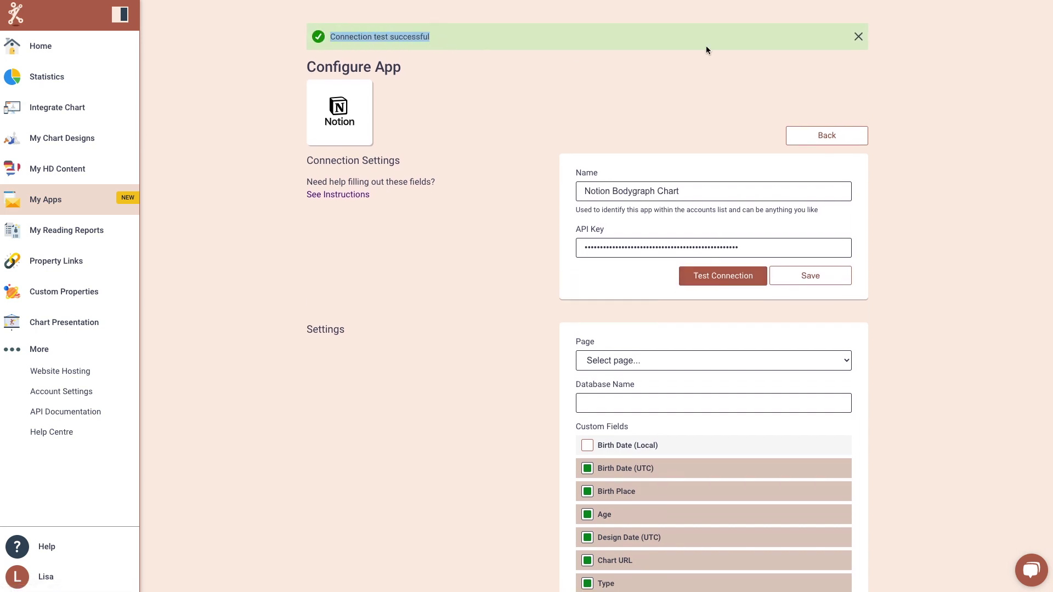
left_click(858, 37)
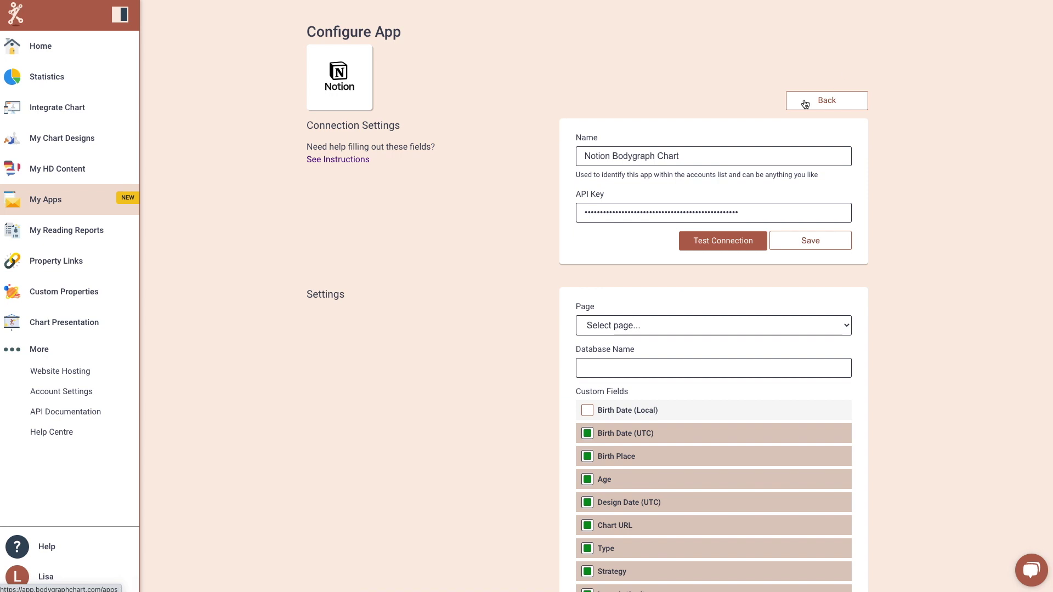
Step: Choose Bodygraph Chart as the target page in the Page dropdown
left_click(630, 326)
left_click(636, 326)
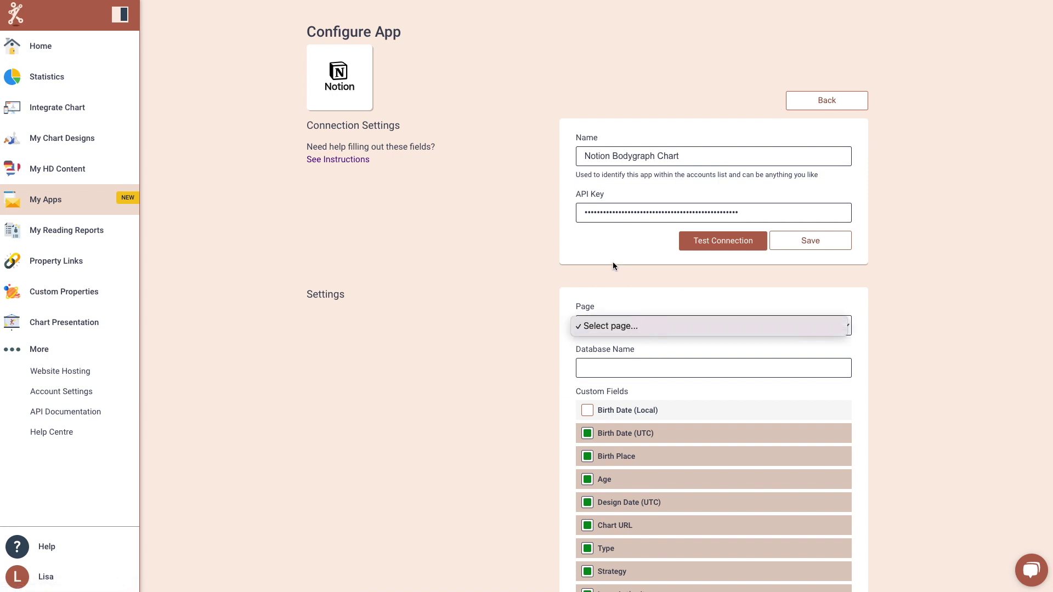
scroll(626, 284, "down", 2)
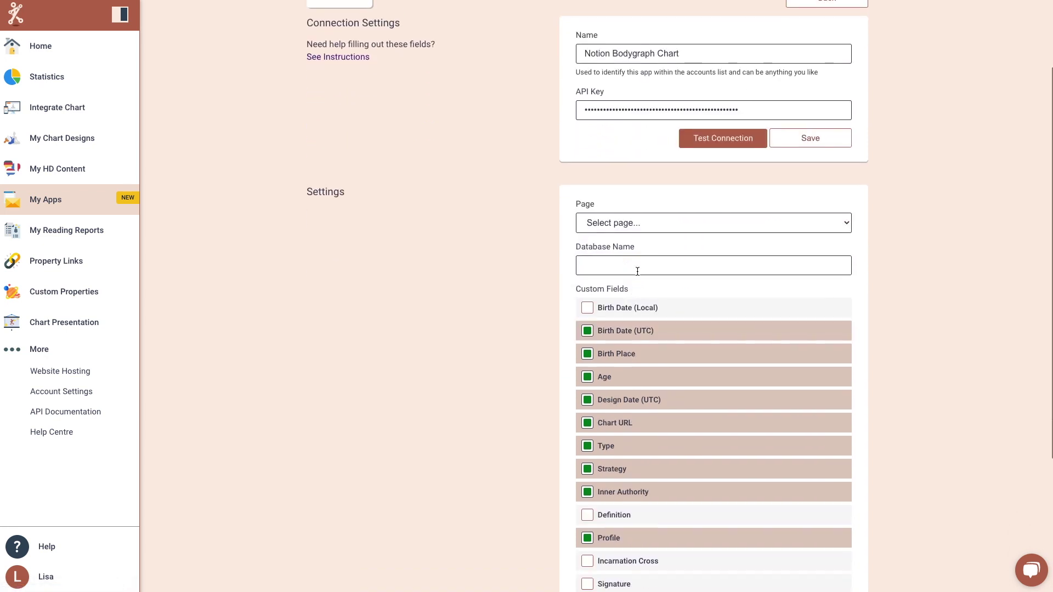
left_click(700, 223)
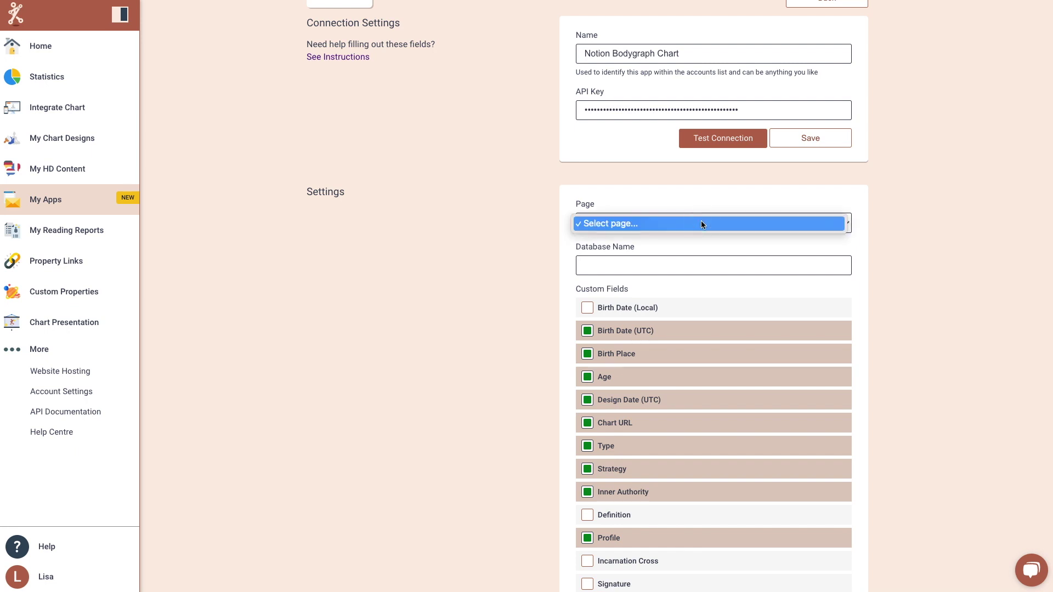
left_click(701, 222)
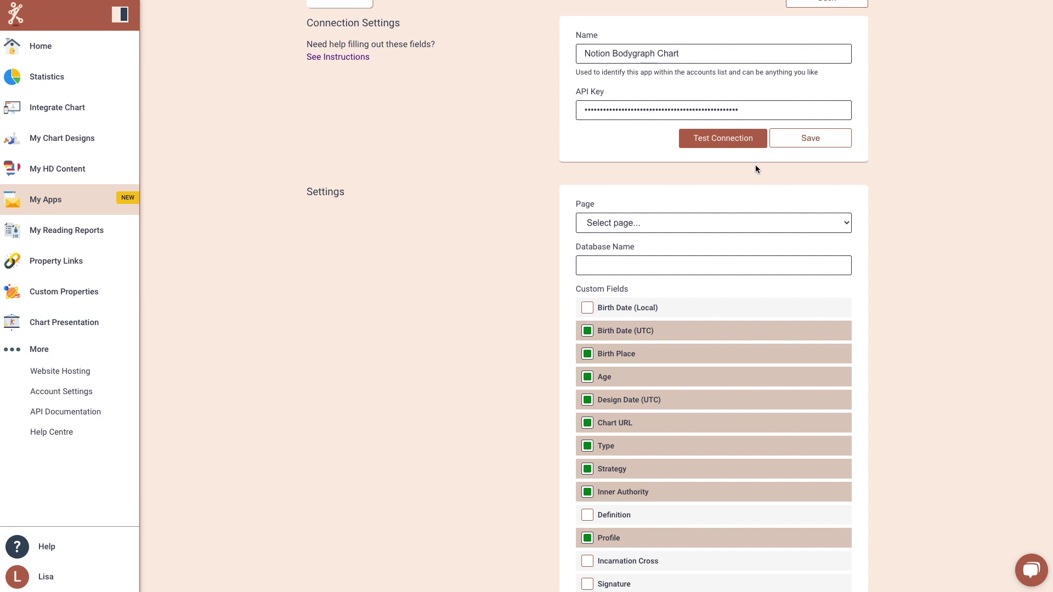
left_click(724, 222)
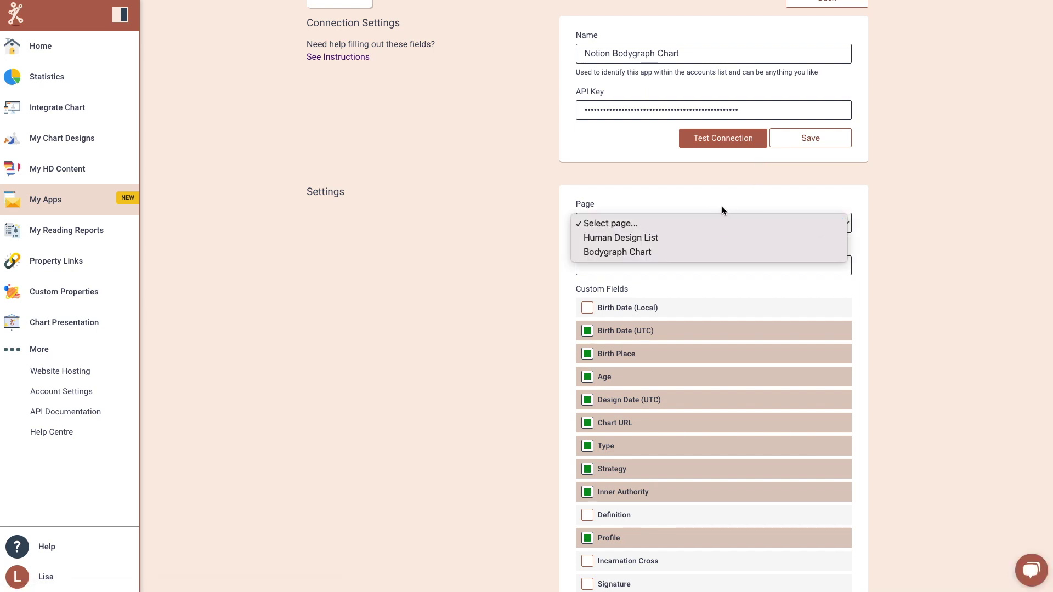
left_click(722, 201)
scroll(722, 199, "up", 2)
scroll(722, 198, "down", 2)
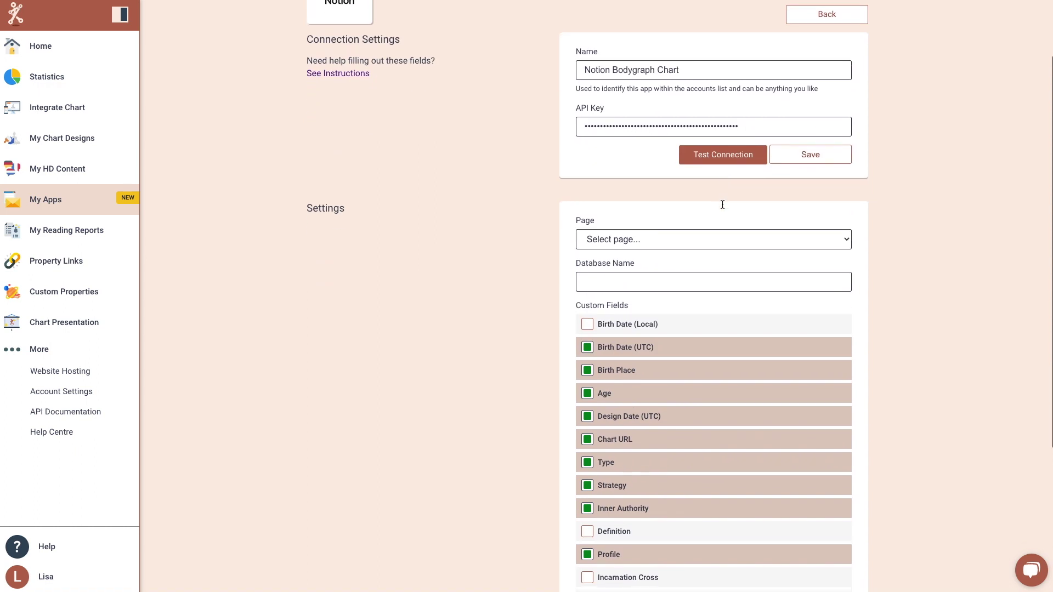
left_click(685, 237)
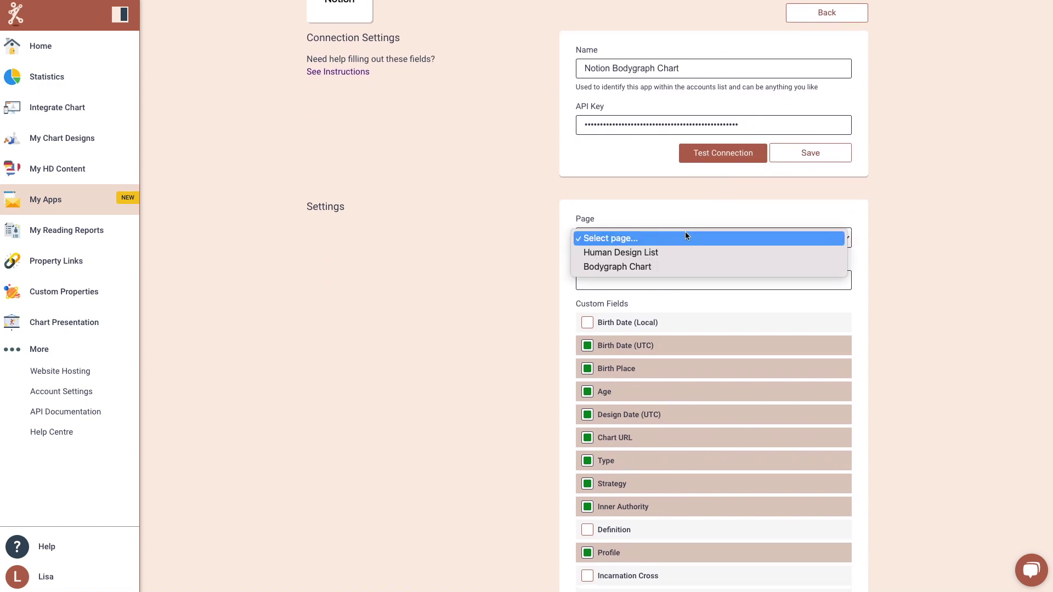
left_click(682, 265)
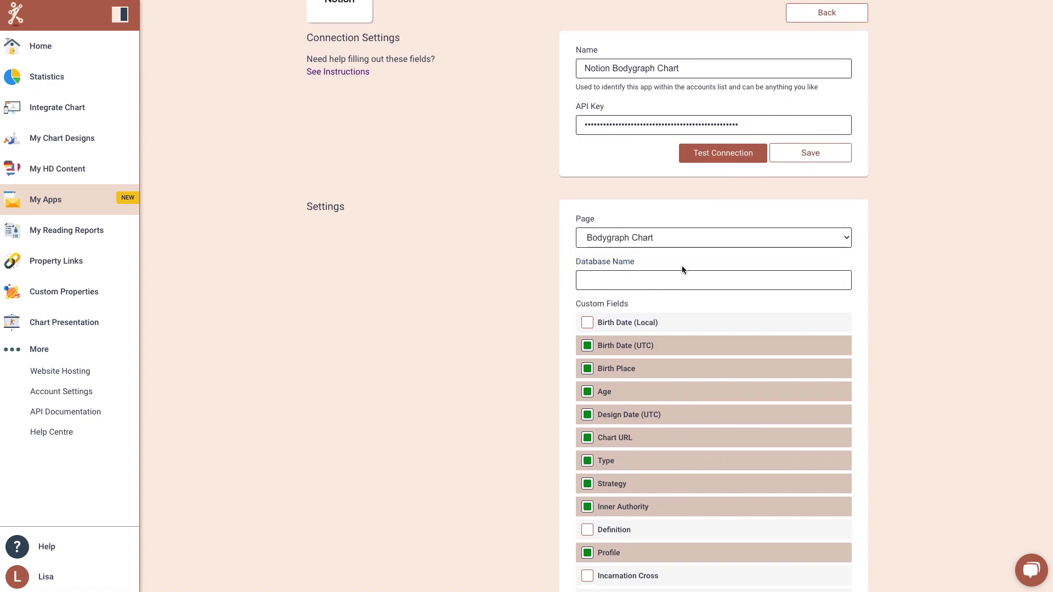
Step: Enter Database Name 'Bodygraph Chart' and tick Birth Date (Local), Definition and Incarnation Cross
left_click(625, 281)
type("Bodygraph Chart")
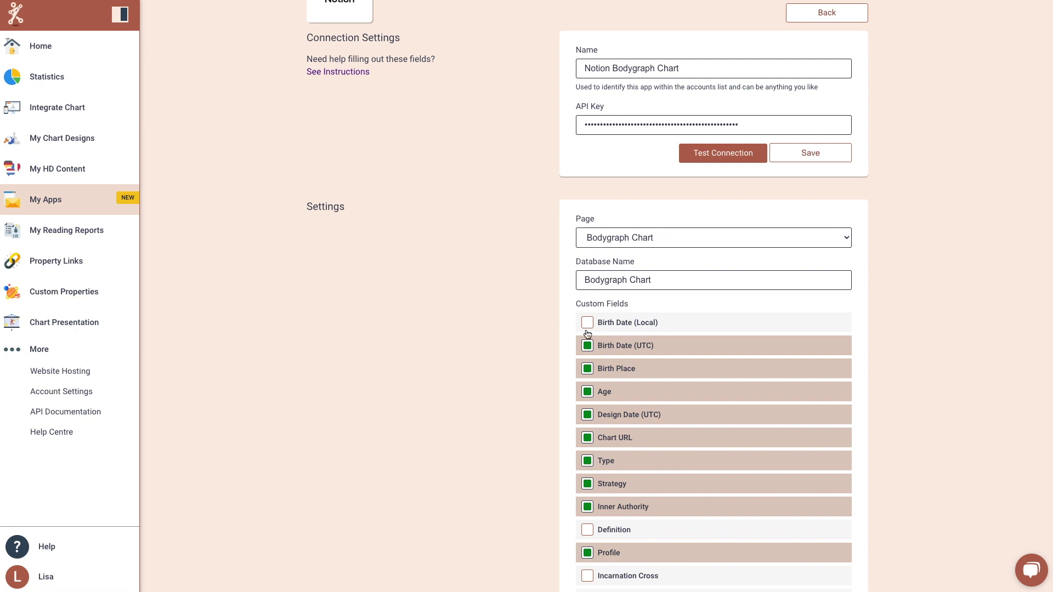
left_click(587, 323)
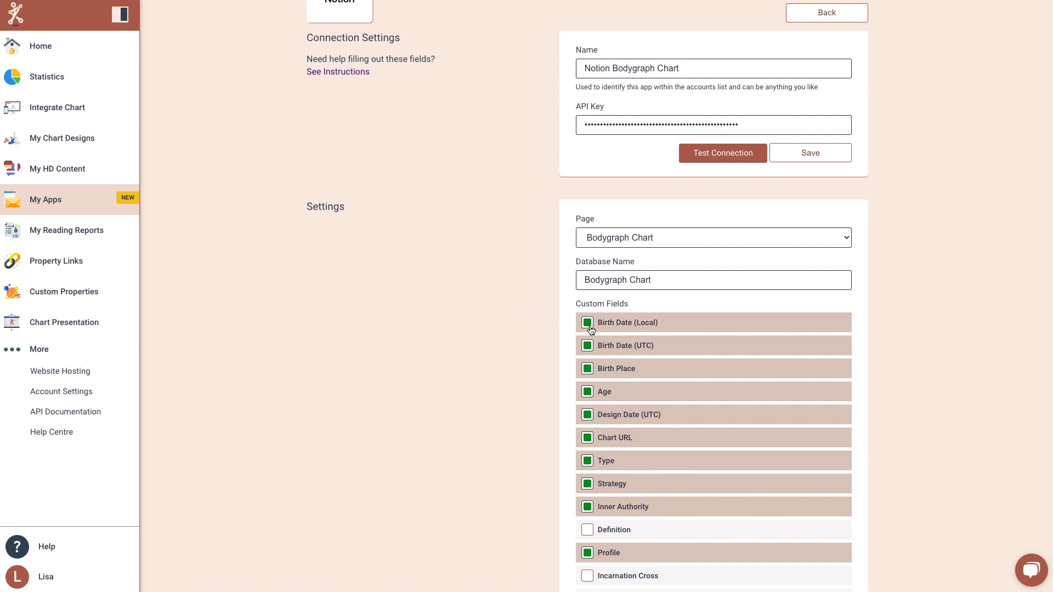
scroll(587, 323, "down", 3)
left_click(587, 390)
scroll(588, 378, "down", 2)
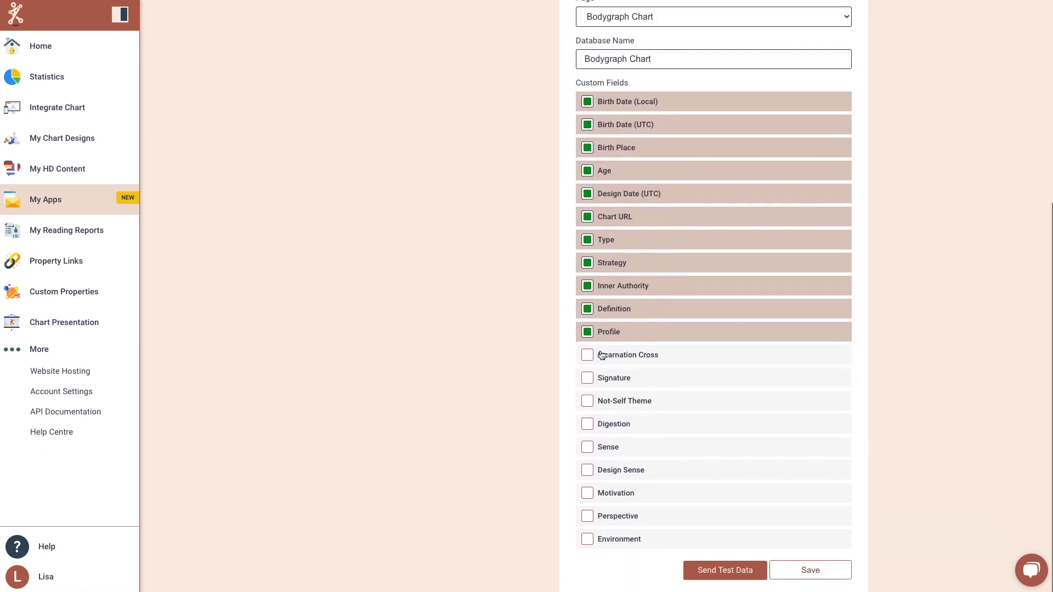
left_click(587, 356)
Step: Tick Signature, Not-Self Theme, Digestion, Sense, Design Sense, Motivation, Perspective and Environment
left_click(587, 380)
left_click(587, 402)
left_click(588, 425)
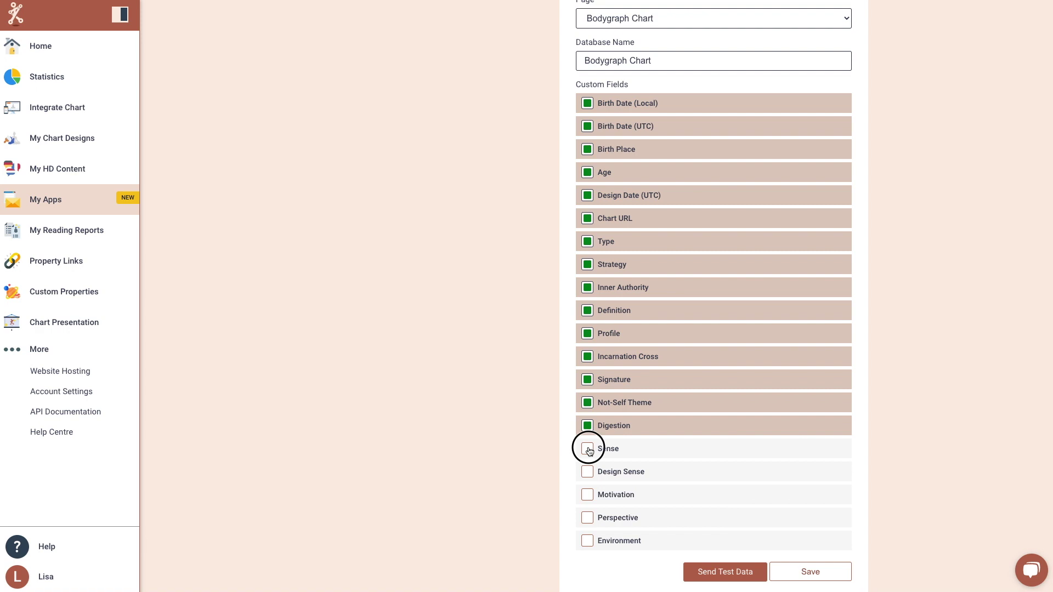
left_click(587, 448)
left_click(587, 471)
left_click(588, 494)
left_click(587, 517)
left_click(587, 540)
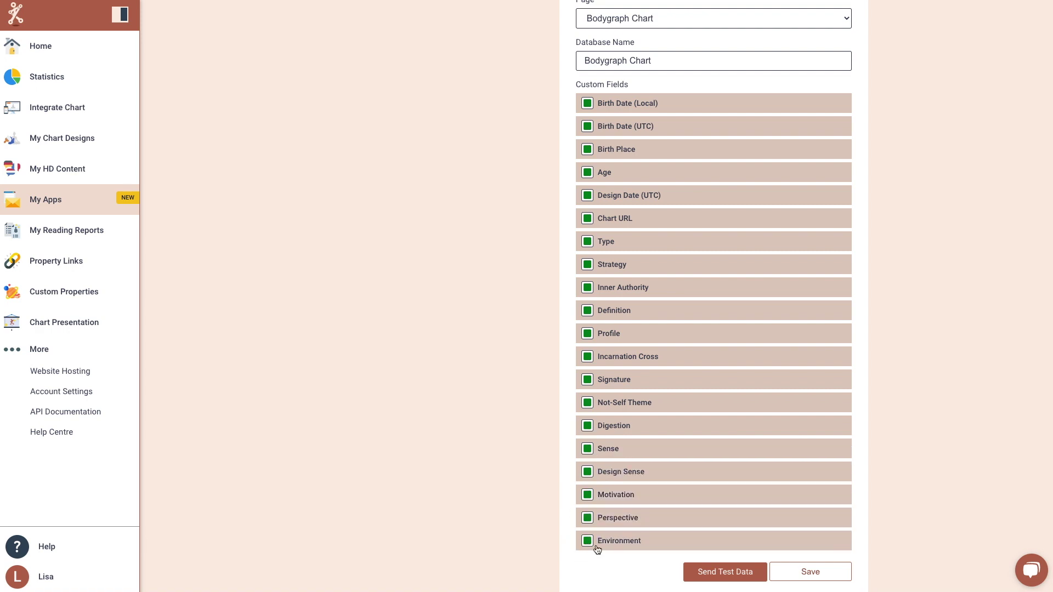
Step: Send test data to Notion and confirm the success message
left_click(814, 573)
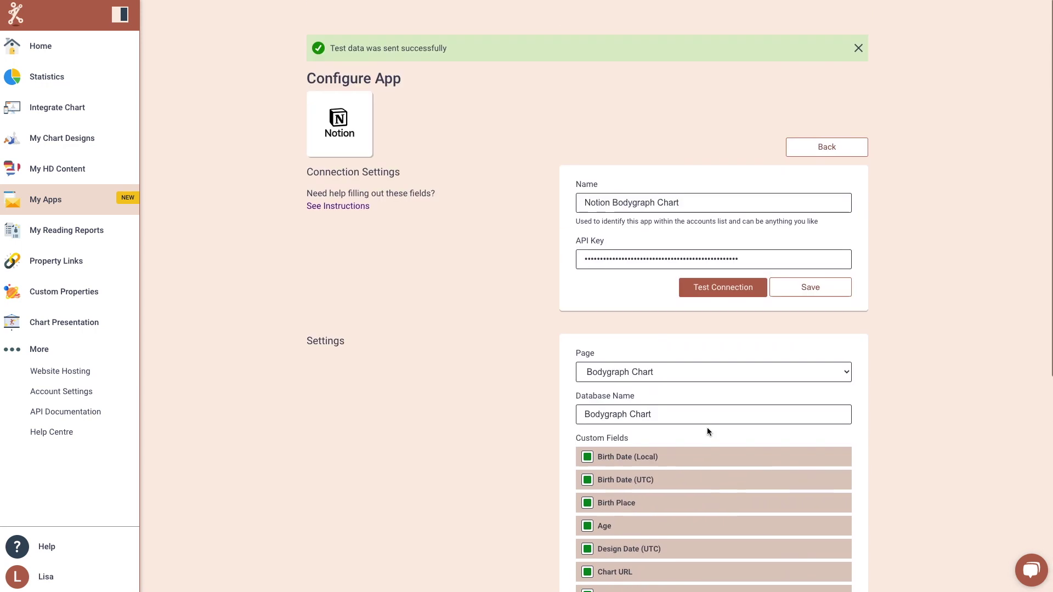
left_click_drag(449, 36, 331, 39)
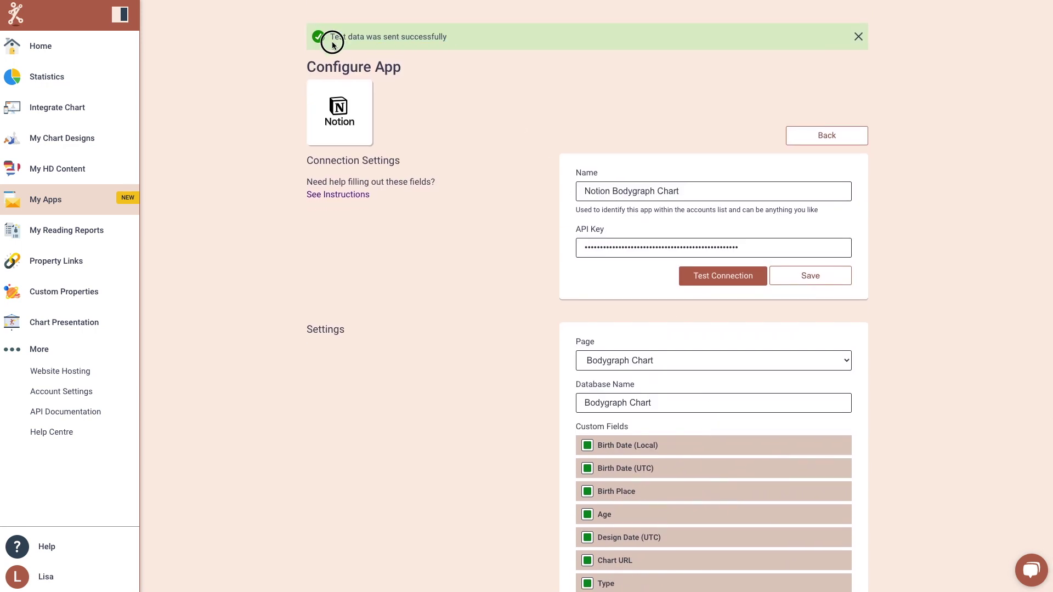
left_click(509, 103)
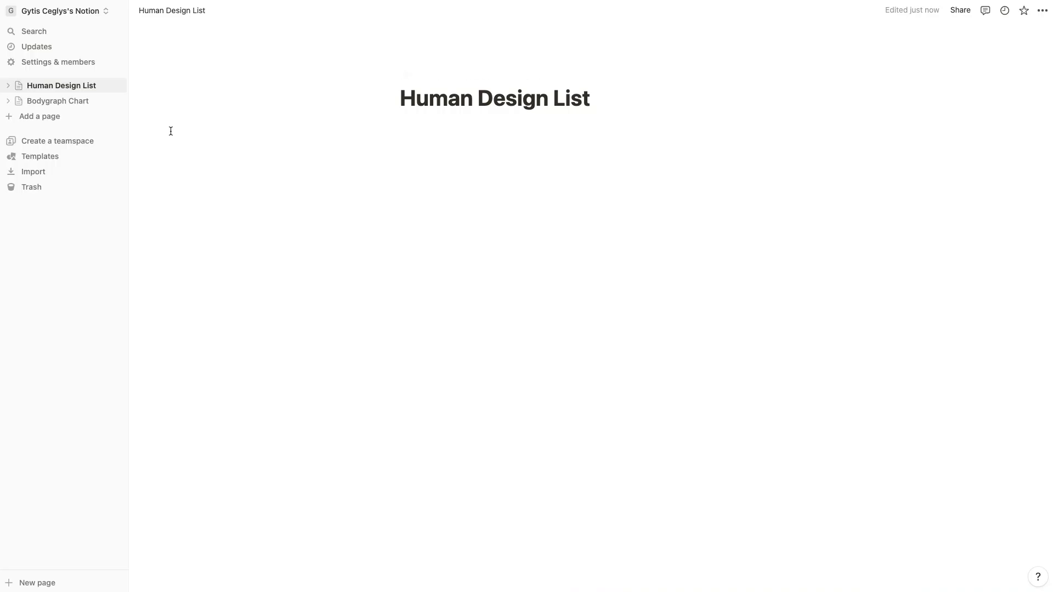
Step: Open the Bodygraph Chart database in Notion and scroll across the test row's columns
left_click(64, 101)
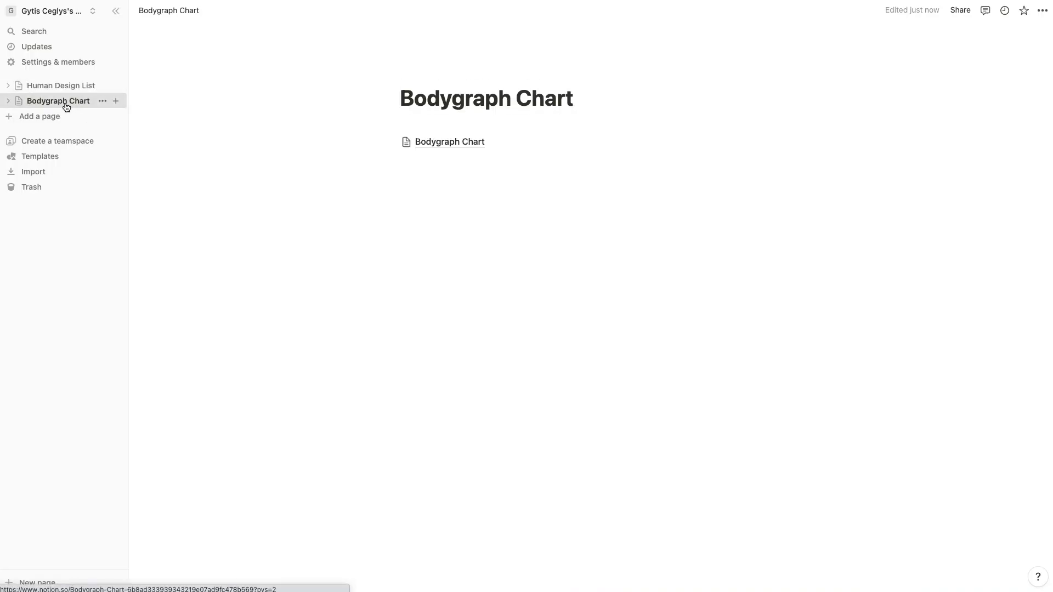
left_click(434, 145)
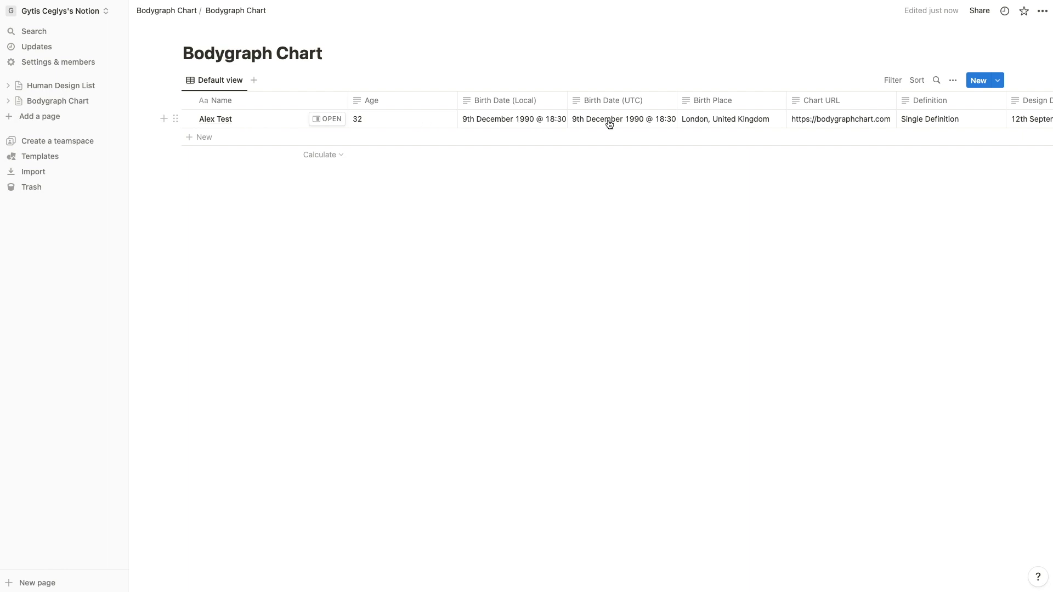
scroll(658, 116, "right", 10)
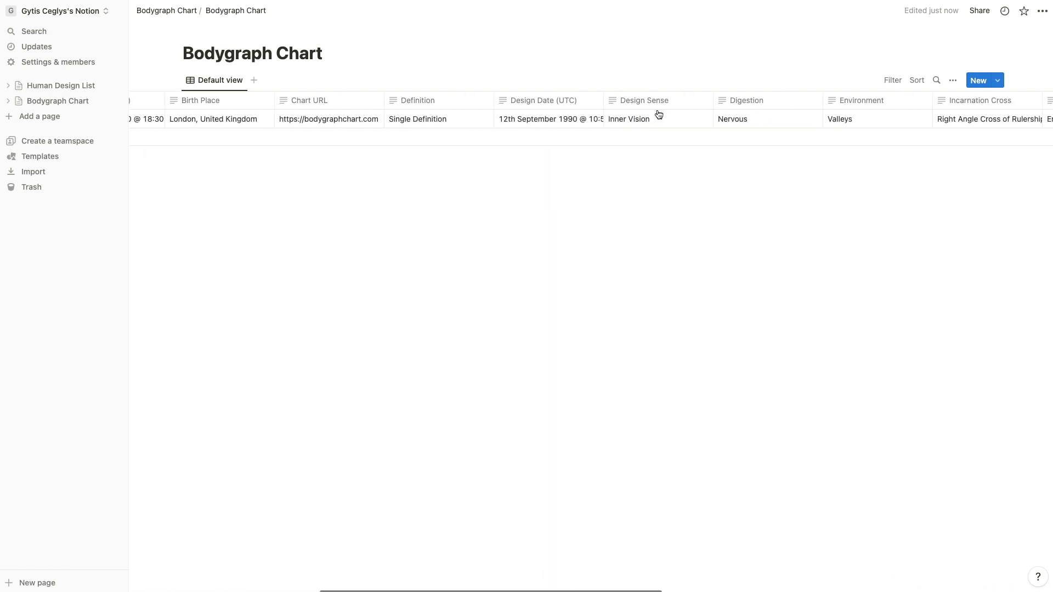
scroll(658, 114, "right", 10)
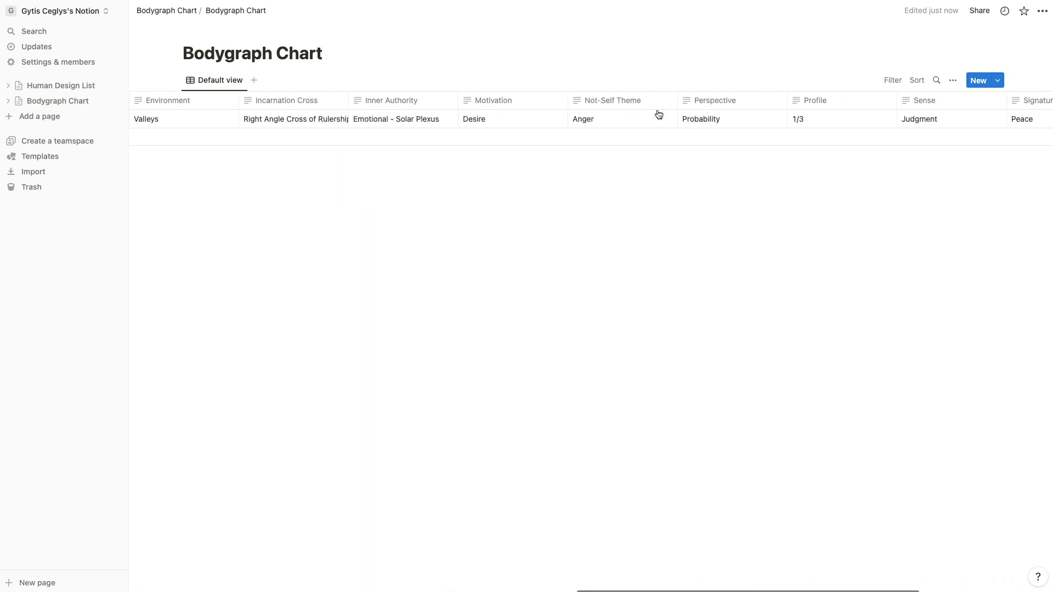
scroll(659, 114, "right", 4)
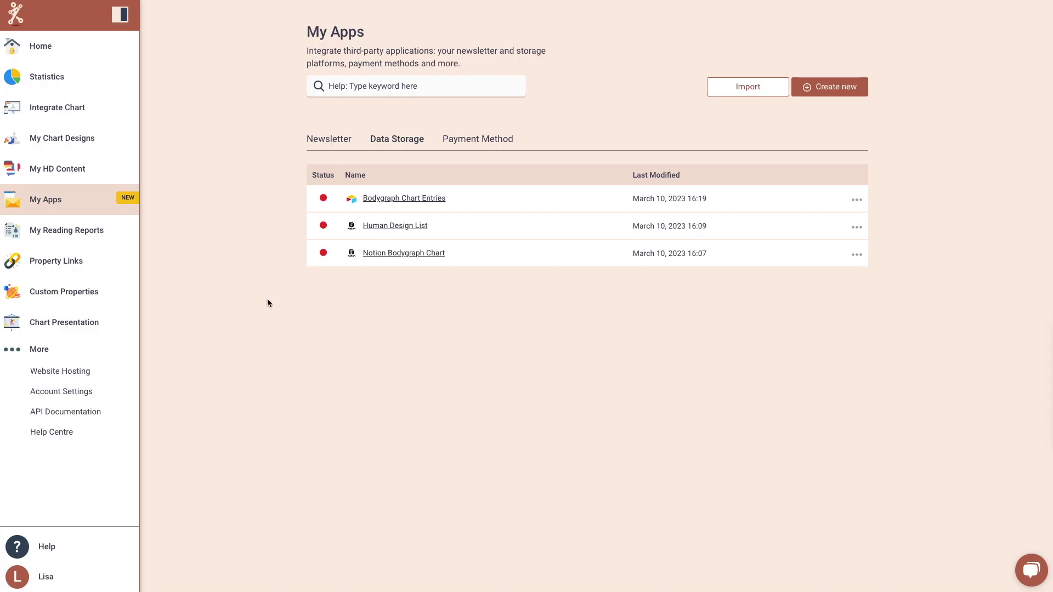
Step: Open the Chart embed code's settings and expand its My Apps section
mouse_move(329, 233)
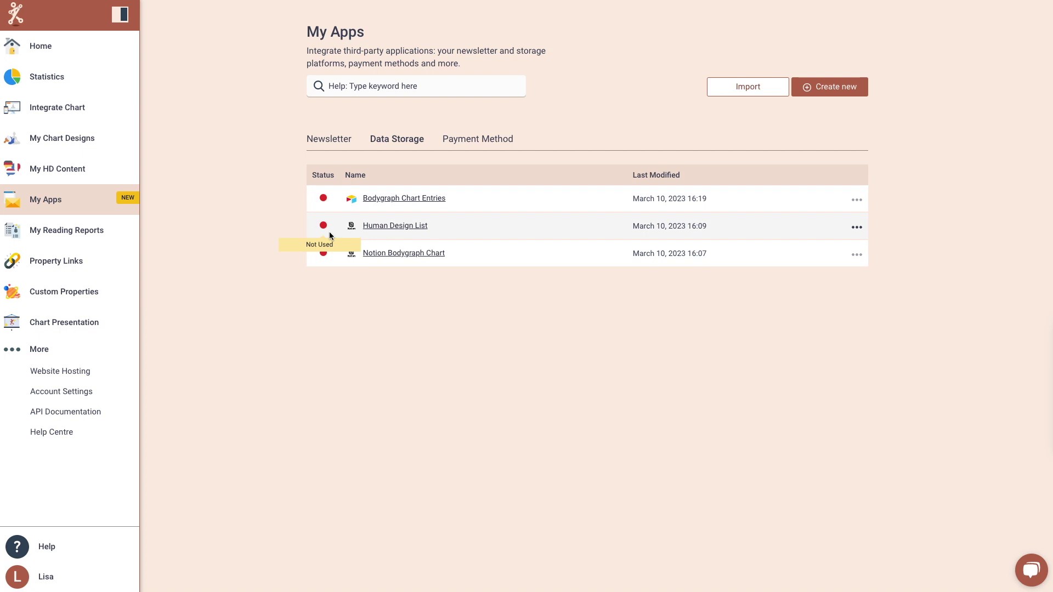
left_click(52, 113)
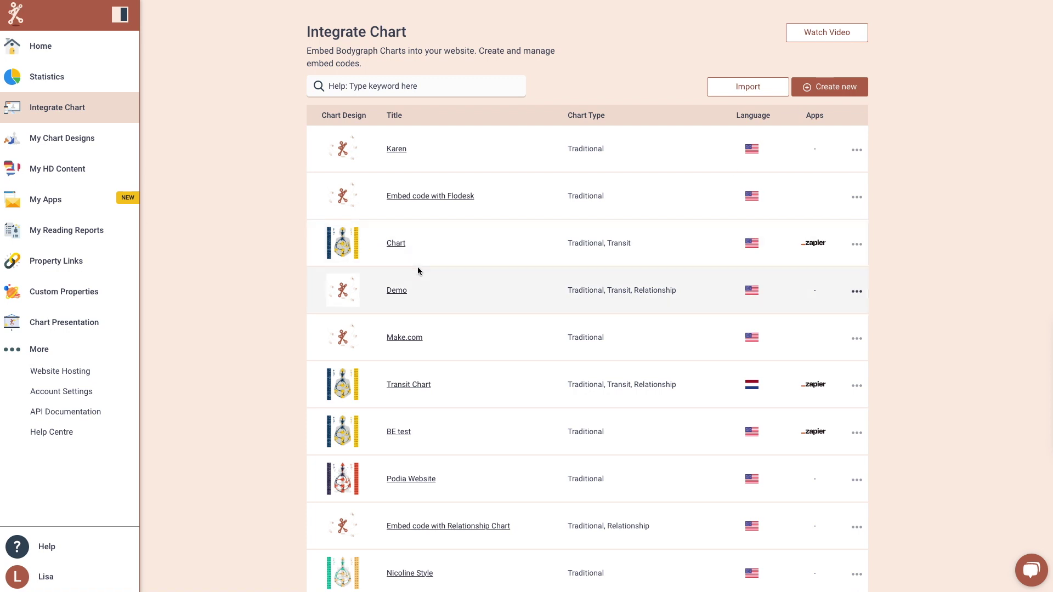
left_click(396, 244)
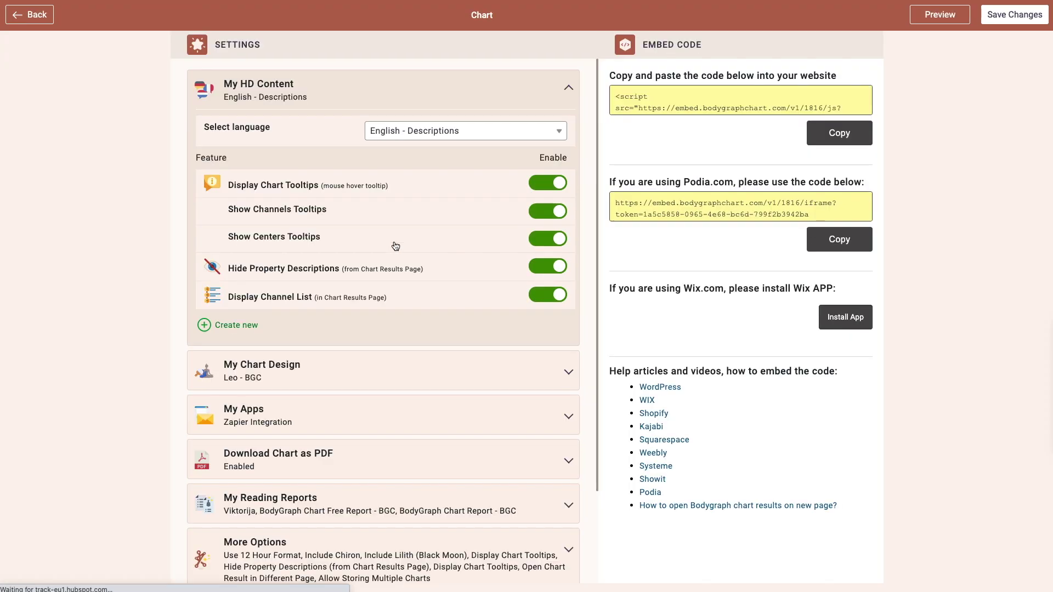
scroll(300, 345, "down", 3)
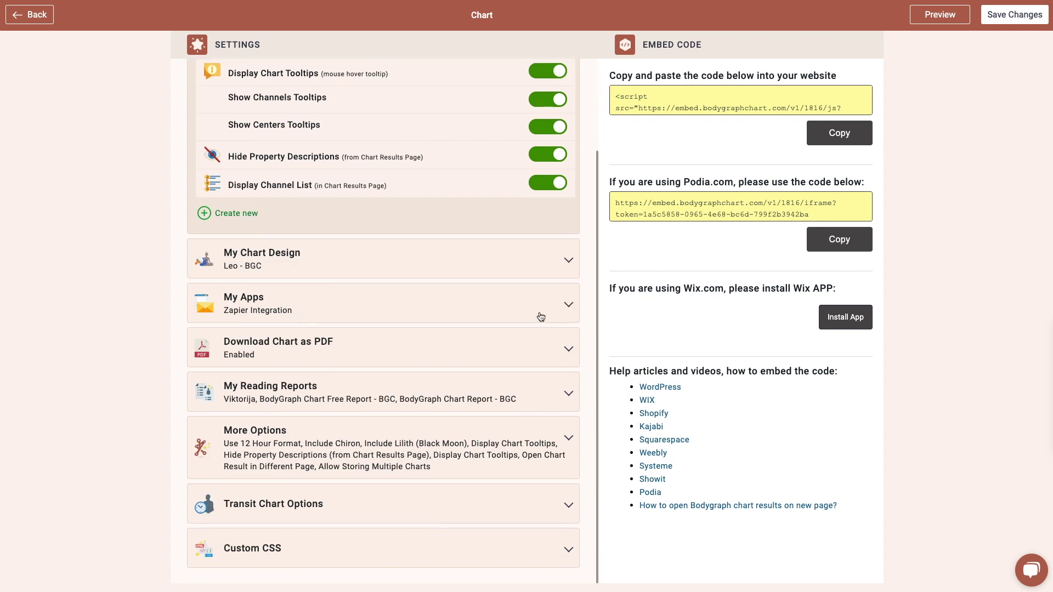
left_click(569, 307)
Step: Switch on Notion Bodygraph Chart, Human Design List and Bodygraph Chart Entries, then save changes
scroll(493, 321, "down", 2)
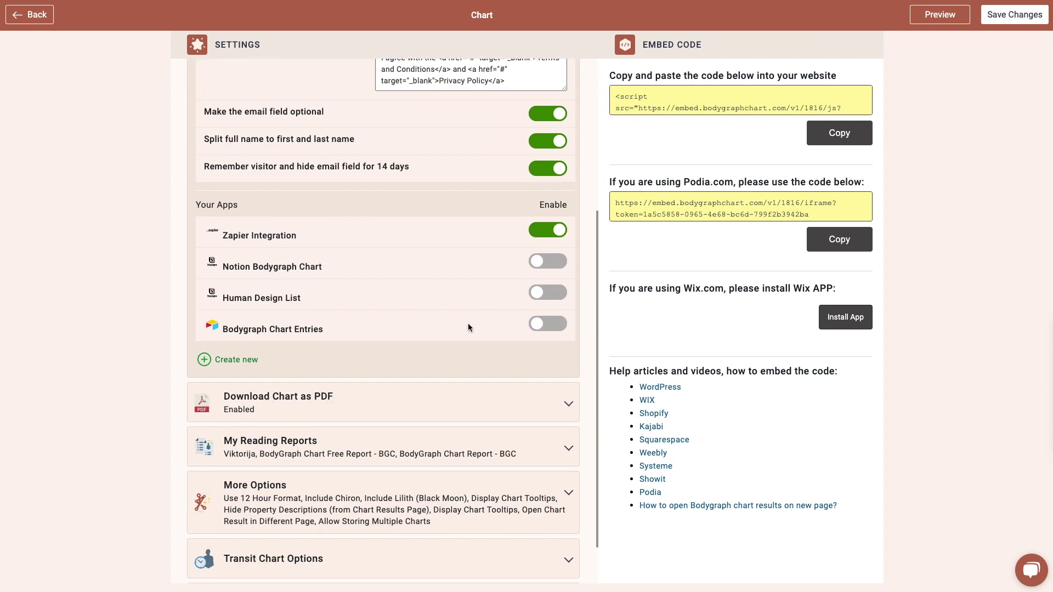
left_click(540, 262)
left_click(545, 295)
left_click(545, 327)
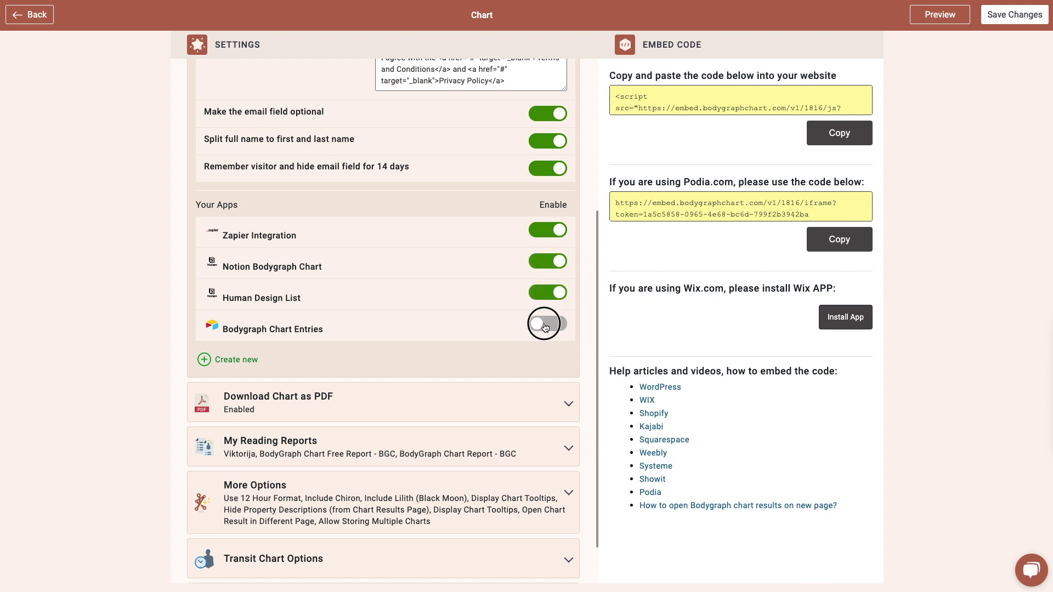
scroll(512, 326, "up", 1)
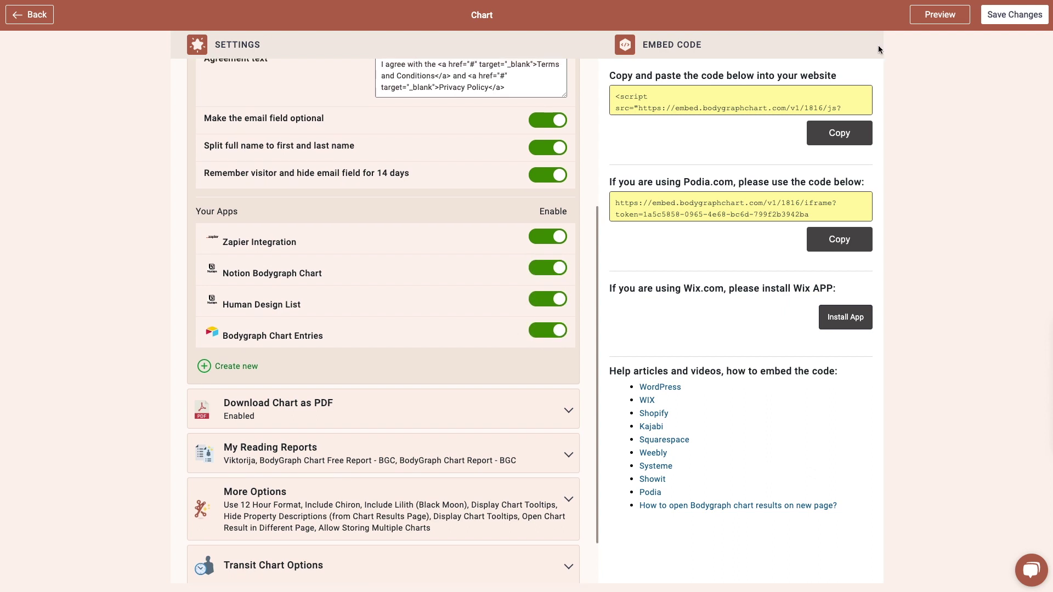
left_click(1007, 17)
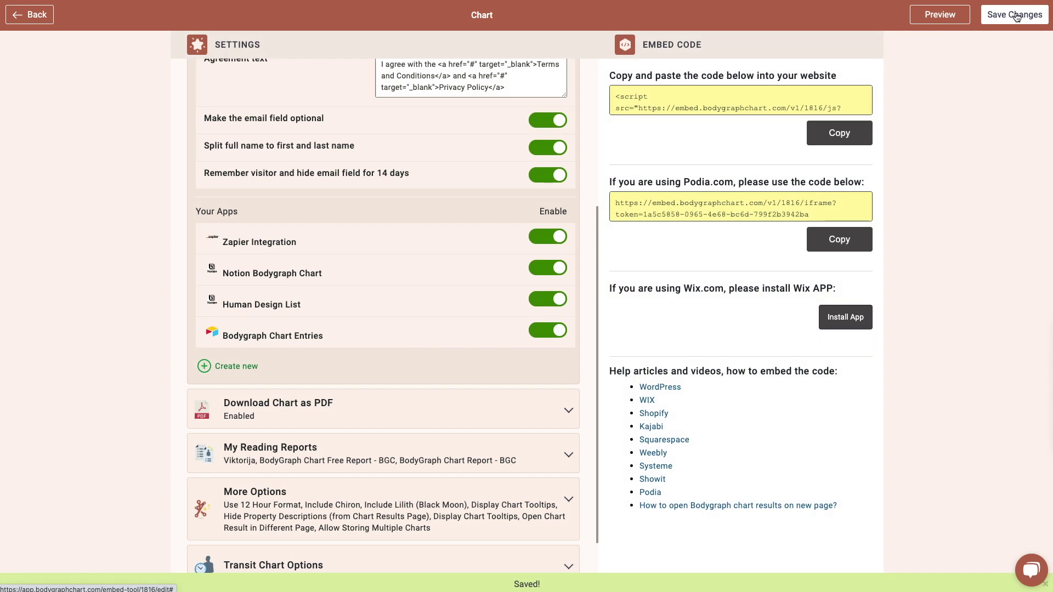